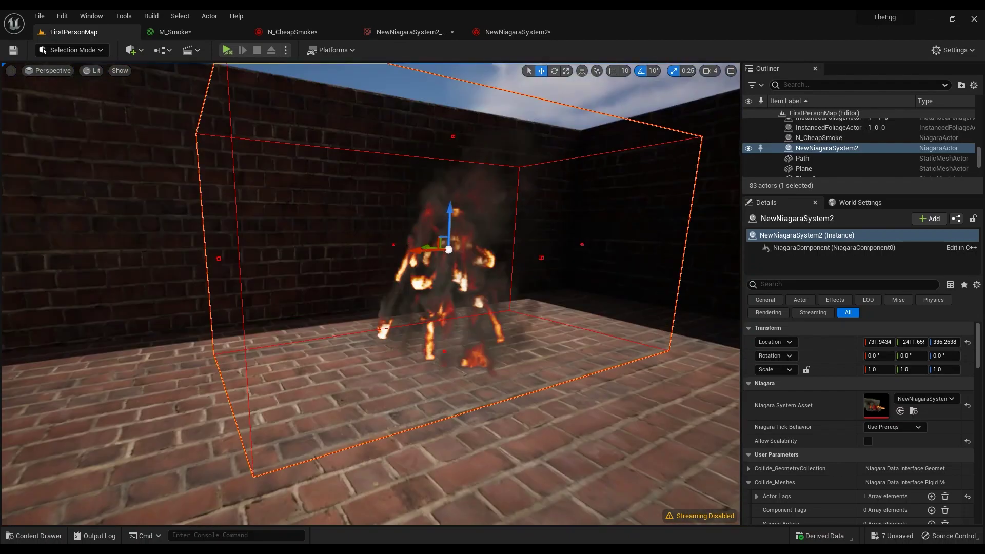
Examine the NewNiagaraSystem2 fire and smoke effect in the level from several angles
right_click_drag(419, 303, 428, 302)
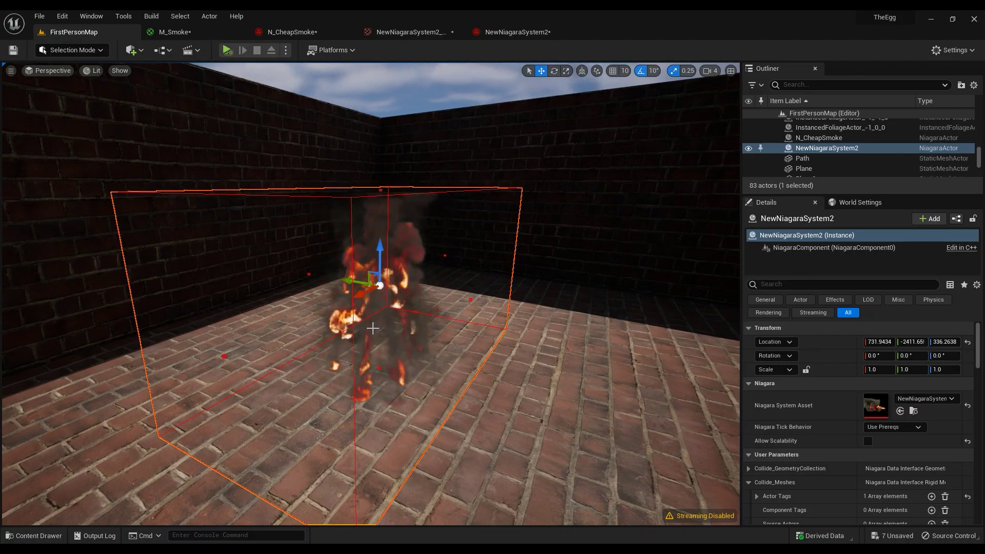
right_click_drag(369, 346, 254, 195)
right_click_drag(365, 282, 375, 325)
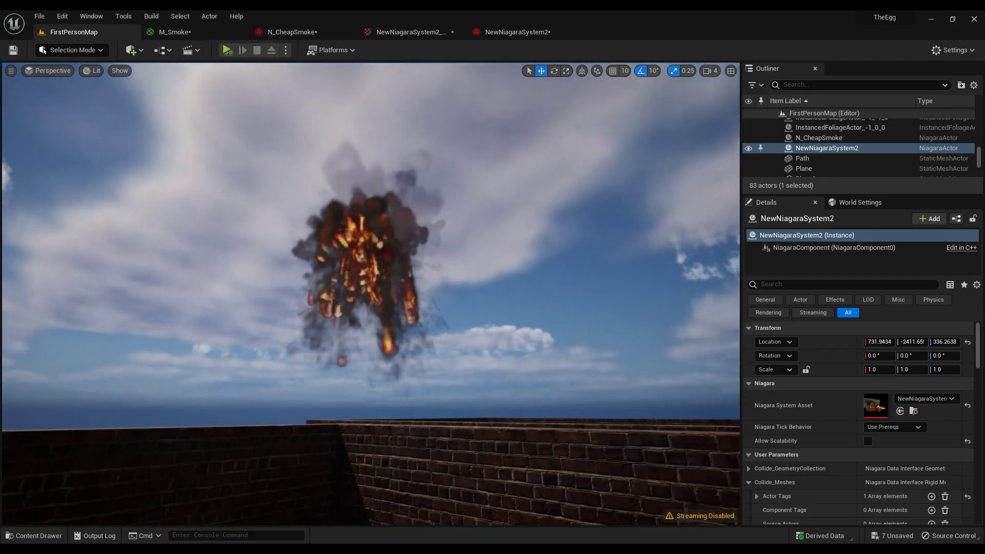
key("f")
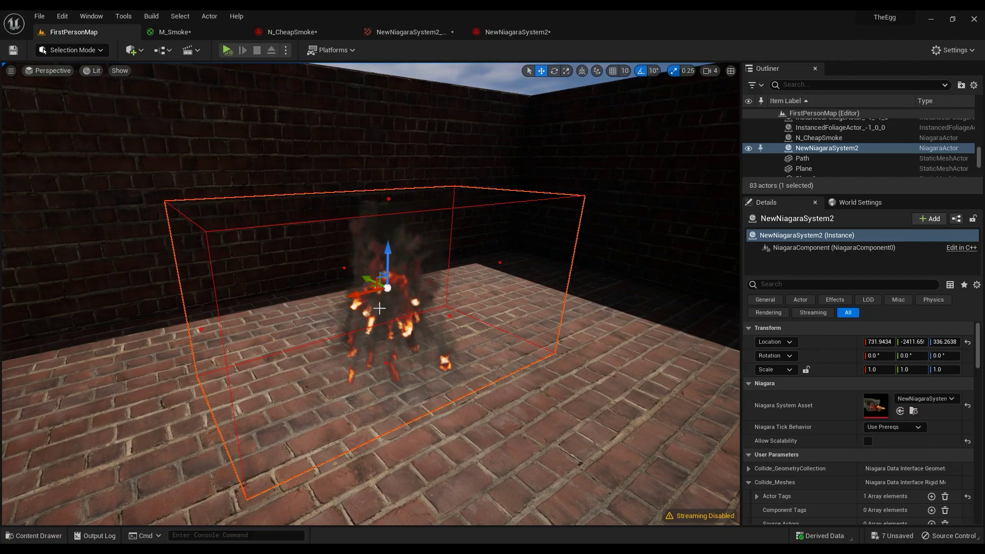
key("f")
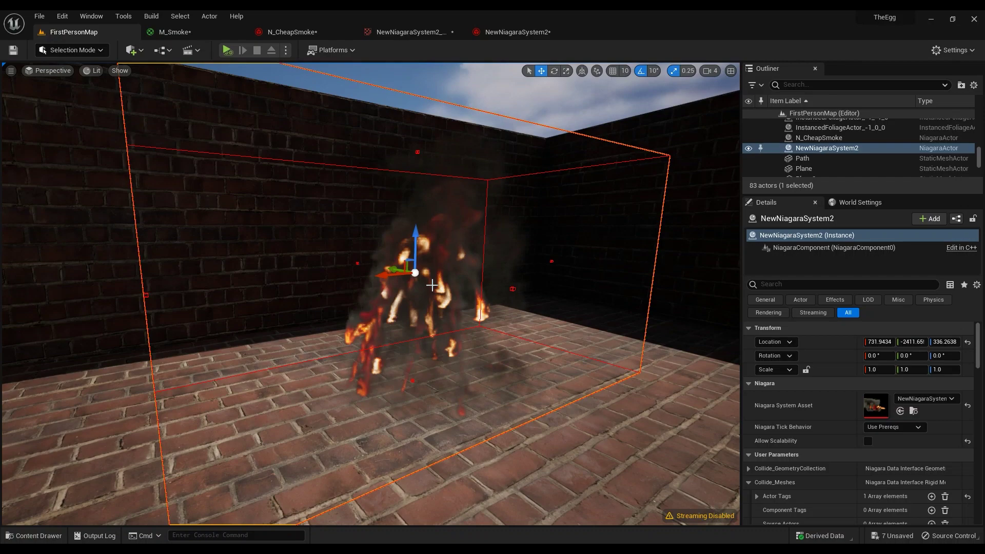
Open the NewNiagaraSystem2 asset for editing from its actor in the level
right_click(821, 145)
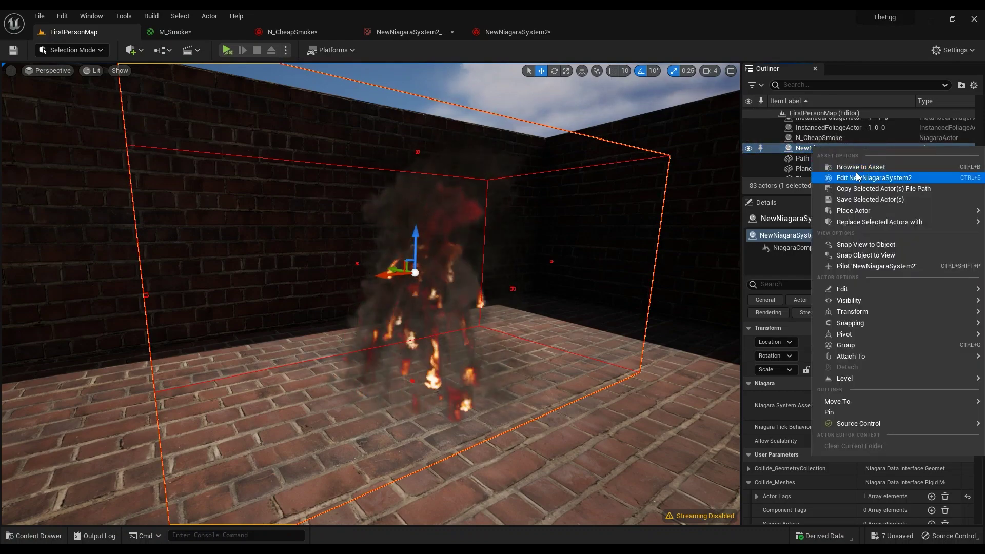
left_click(841, 178)
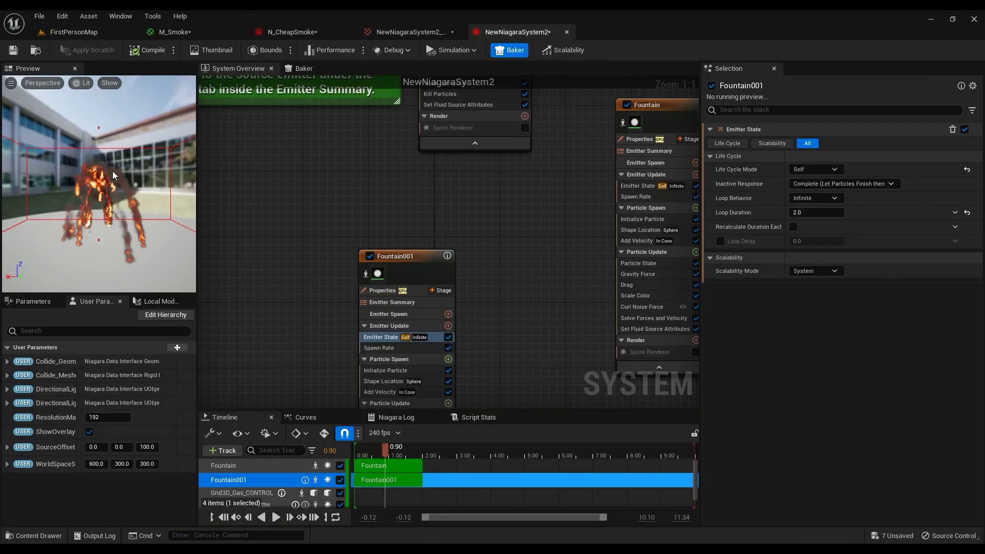
left_click(74, 31)
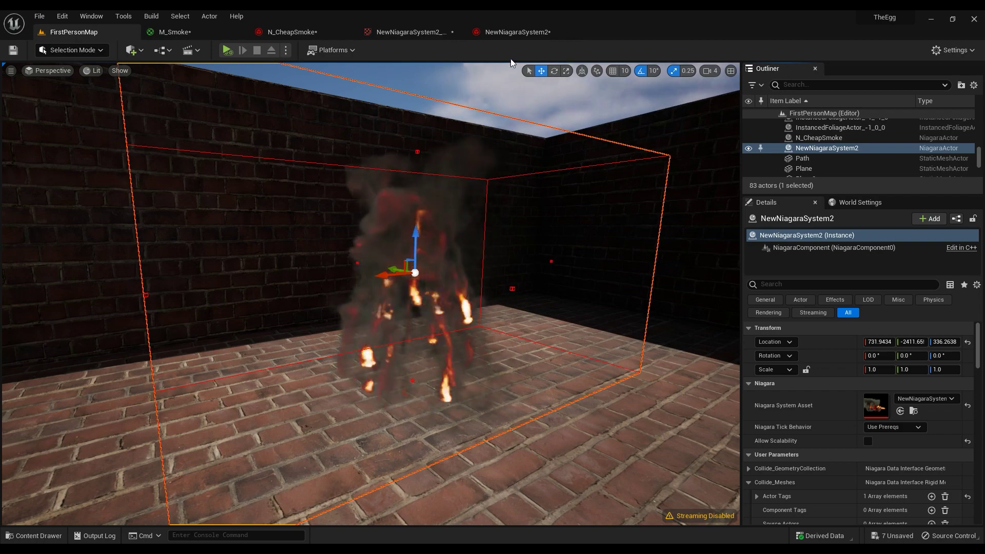
left_click(517, 32)
left_click(74, 31)
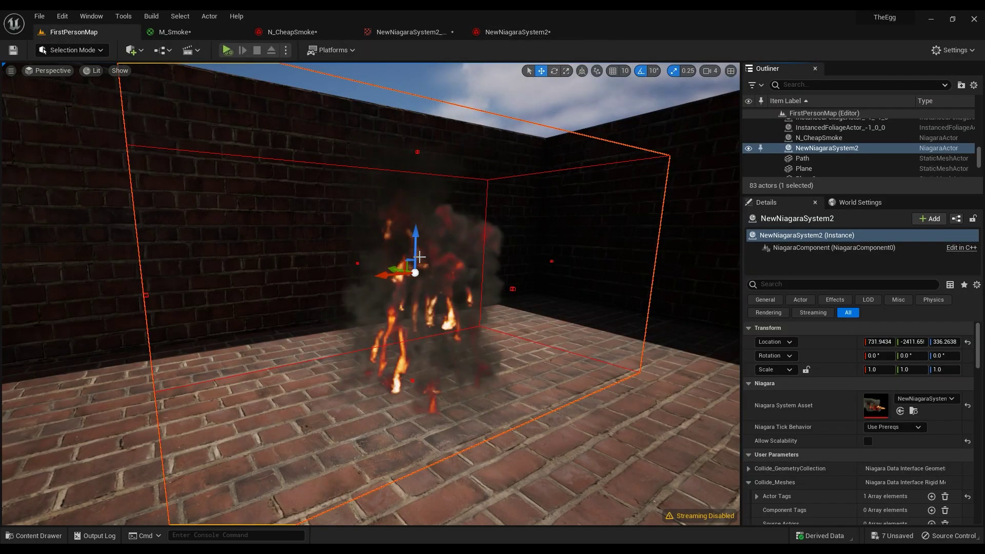
left_click(498, 32)
Display all Emitter Summary settings of the Grid3D_Gas_CONTROLS_Emitter
right_click_drag(521, 213, 560, 149)
right_click_drag(616, 191, 302, 383)
right_click_drag(404, 202, 387, 344)
left_click(374, 209)
left_click(375, 210)
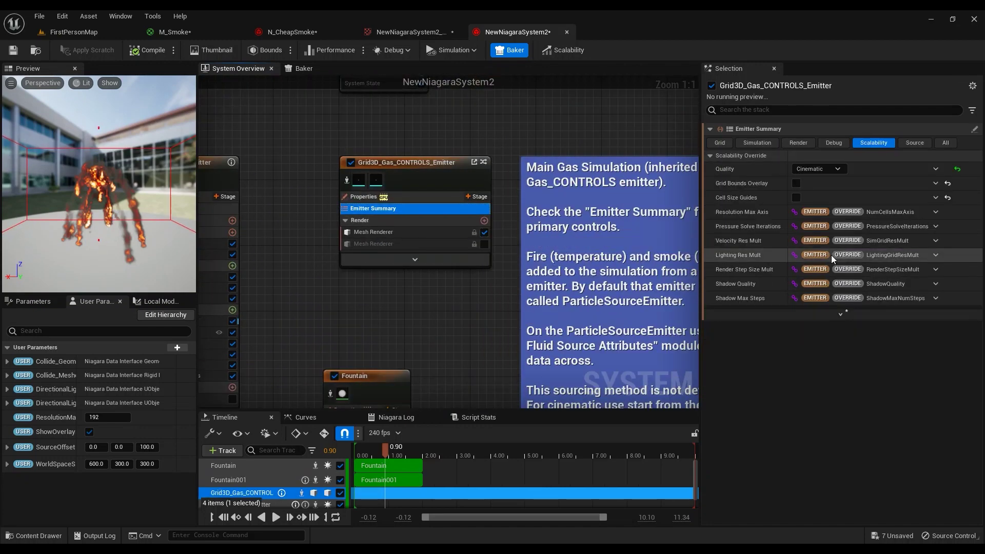
left_click(947, 143)
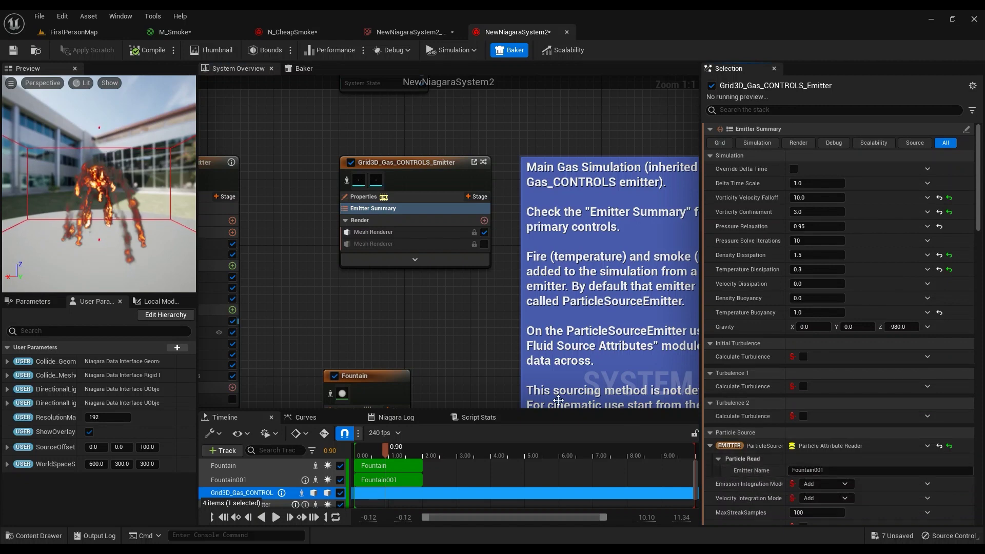
Set the Loop Behavior in the Fountain001 emitter's Emitter State to Once
right_click_drag(462, 371, 771, 42)
left_click(429, 199)
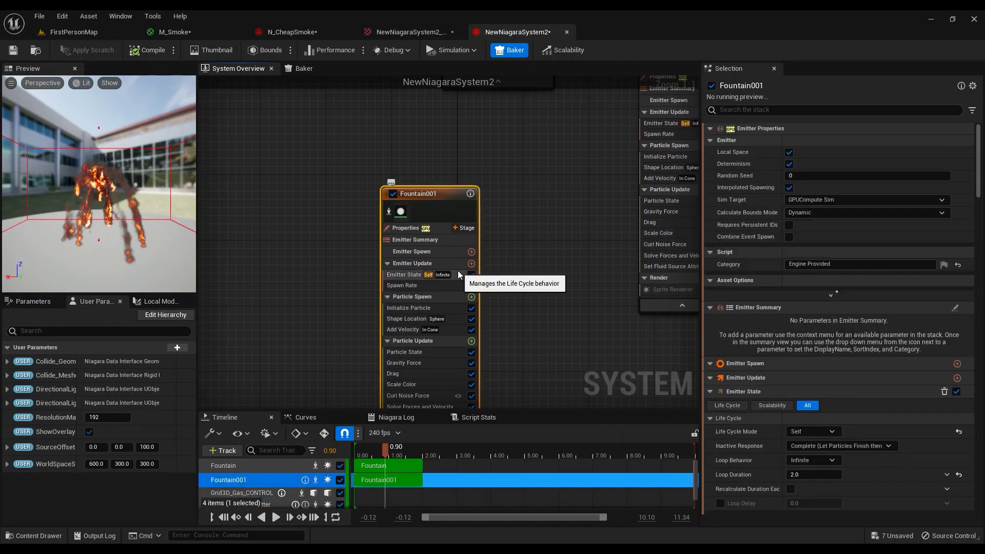
left_click(411, 230)
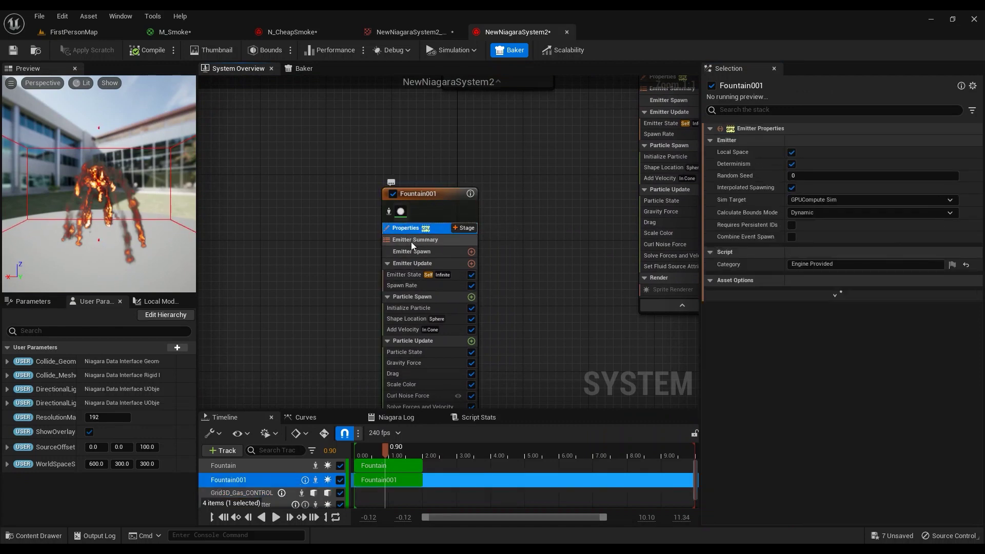
left_click(444, 250)
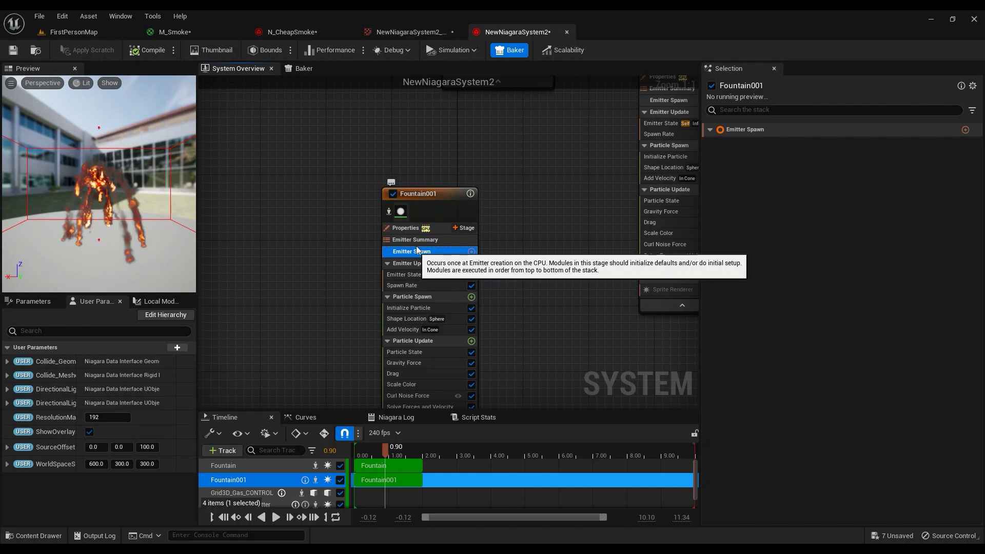
left_click(410, 275)
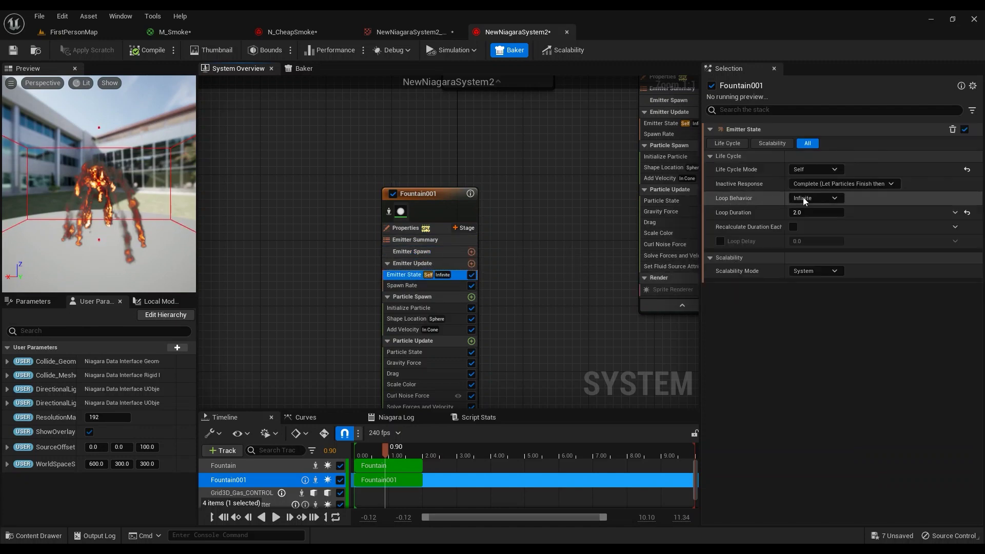
left_click(805, 198)
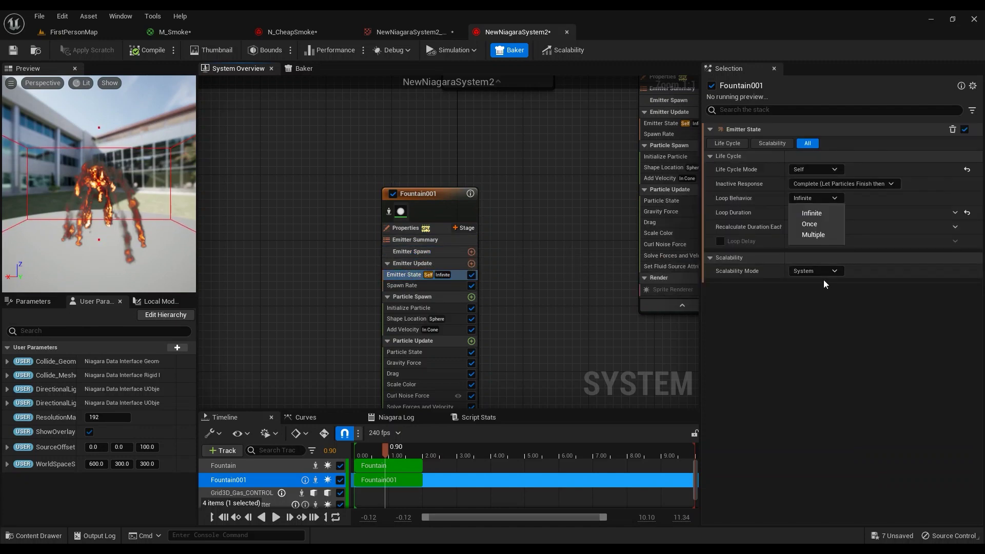
left_click(810, 224)
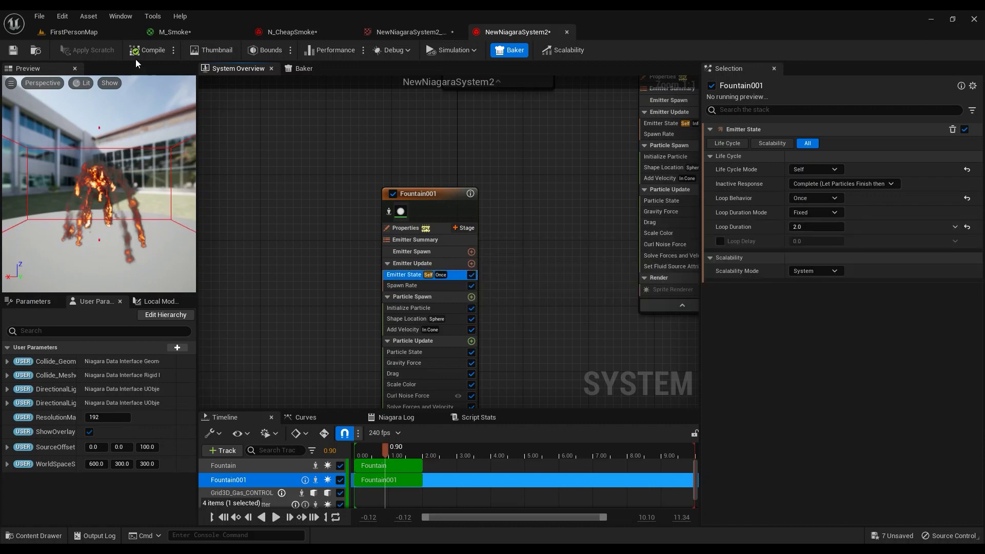
Check in FirstPersonMap how the effect behaves with the non-looping Fountain001 emitter
left_click(73, 31)
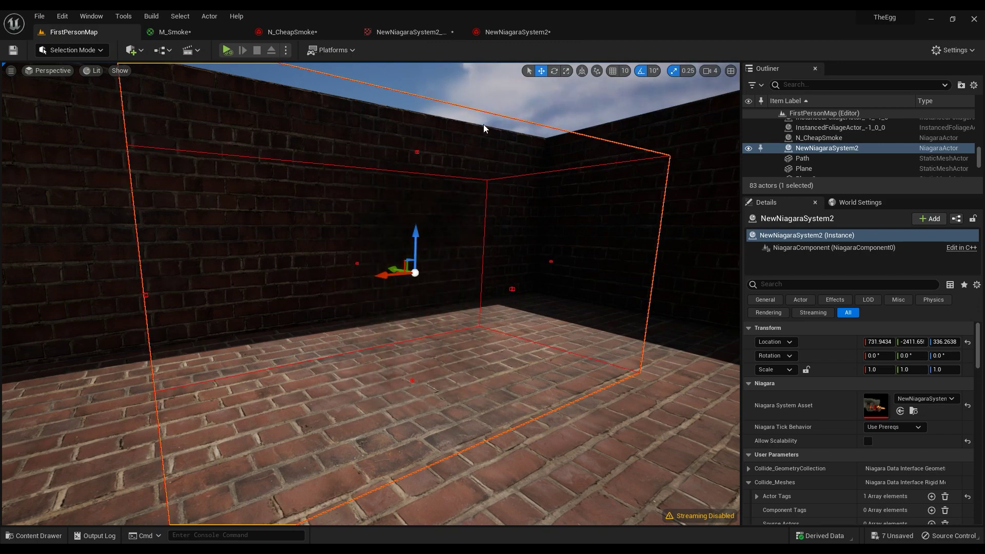
left_click(516, 33)
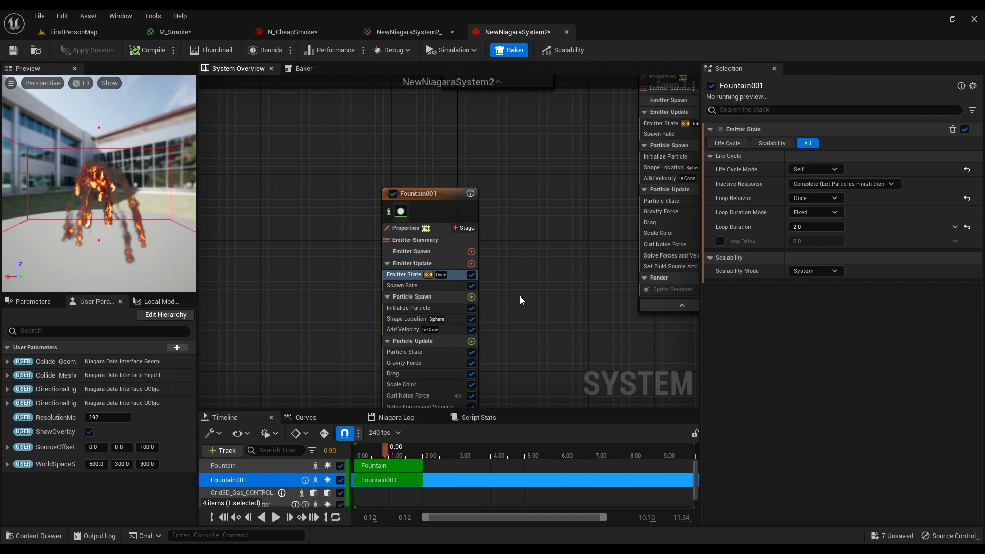
right_click_drag(520, 295, 499, 253)
left_click(77, 36)
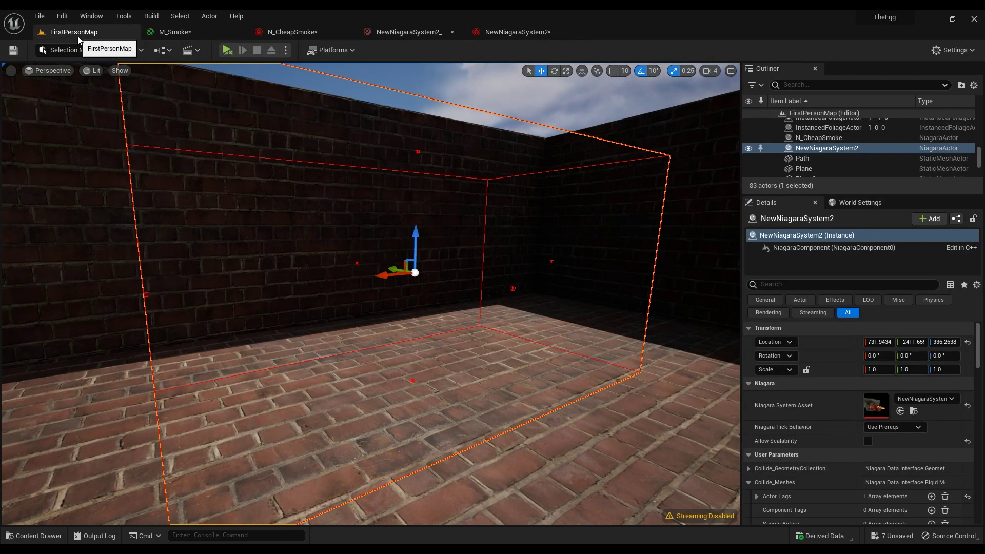
right_click_drag(368, 303, 368, 302)
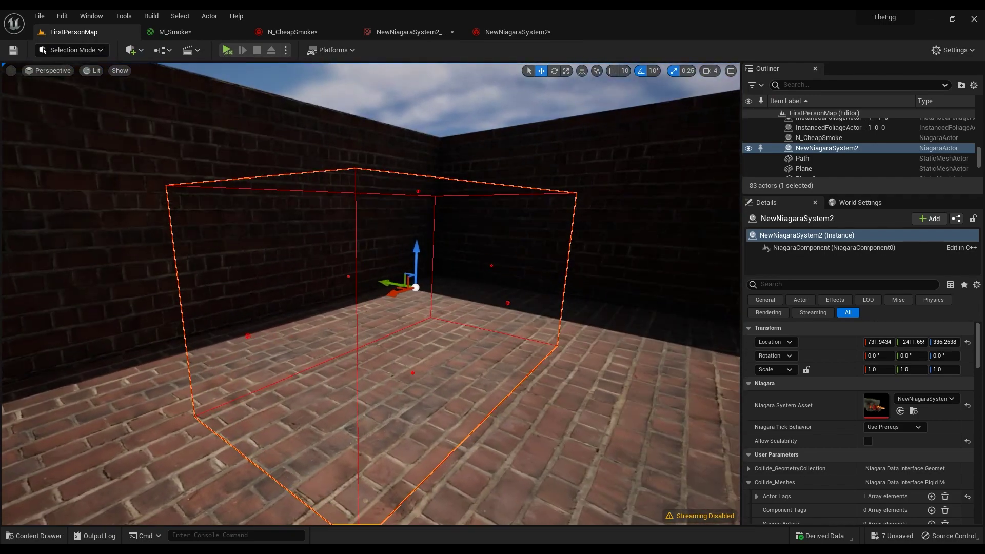
Return to NewNiagaraSystem2, then close and reopen its Baker
left_click(518, 31)
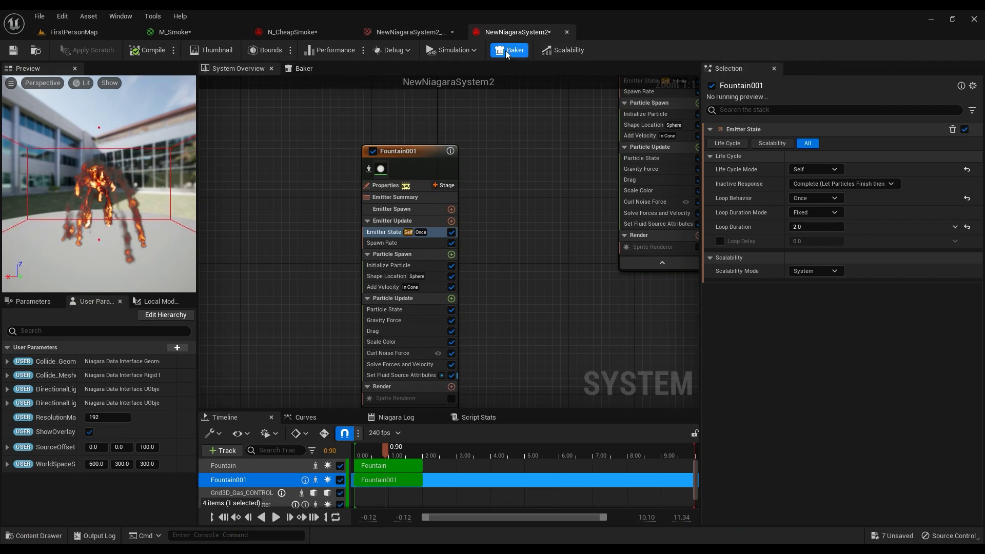
left_click(355, 68)
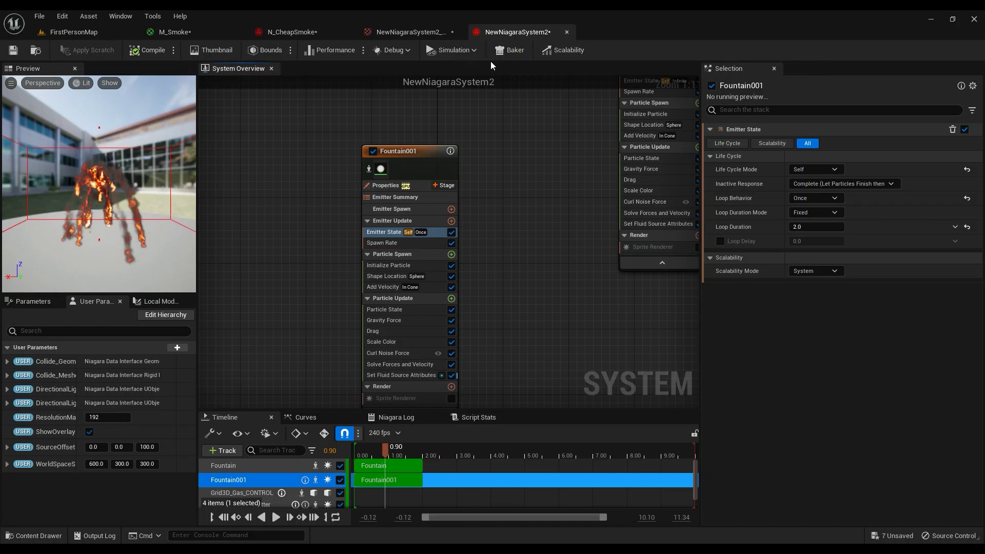
left_click(515, 51)
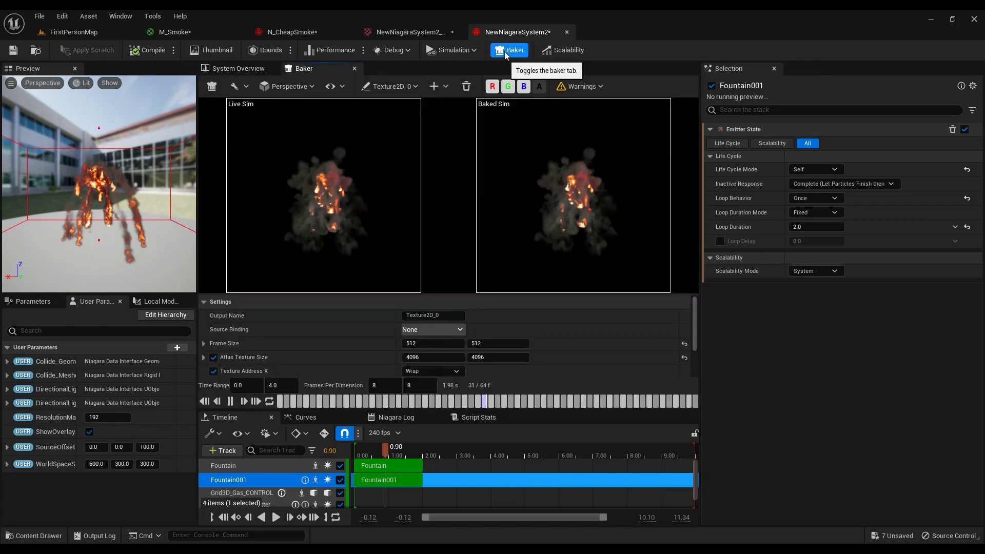
Compare the live and baked simulations at several frames of the Baker's time range
left_click(352, 403)
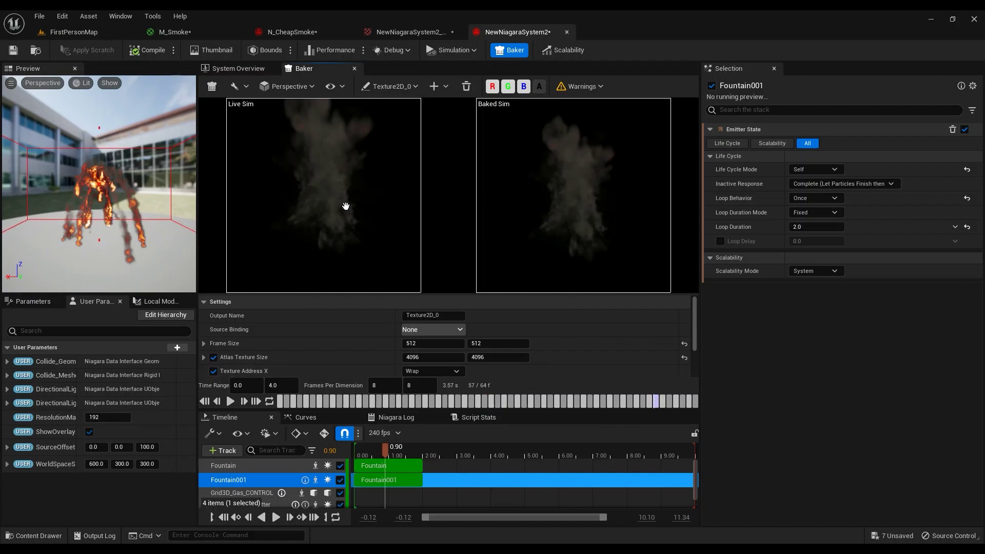
left_click(683, 403)
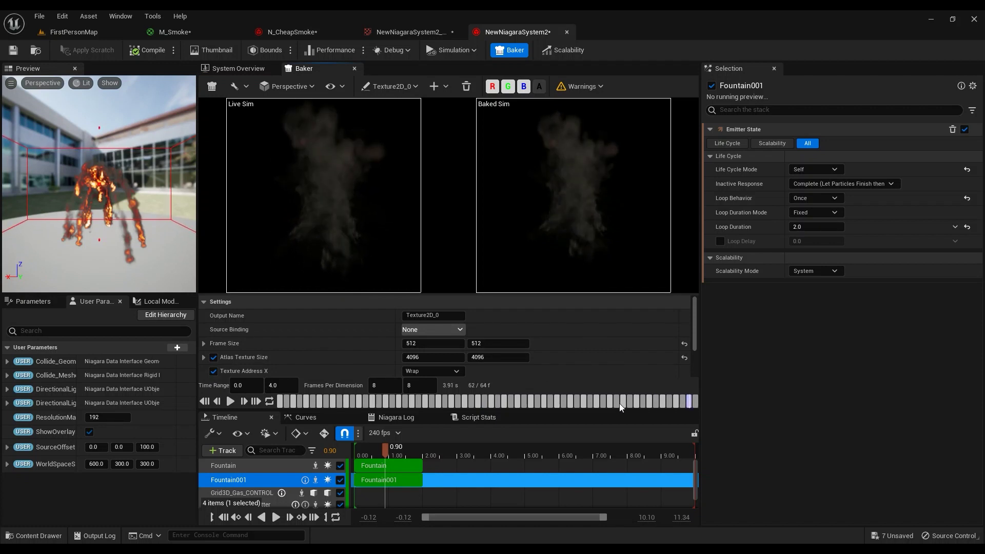
left_click(569, 403)
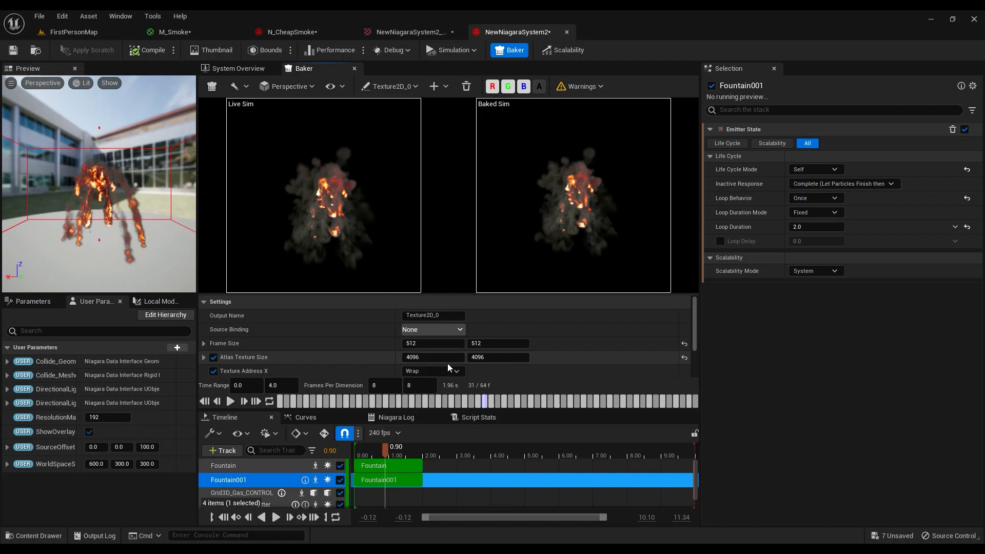
Set the Atlas Texture Size of the Texture2D_0 output to 2048 by 2048
left_click(428, 358)
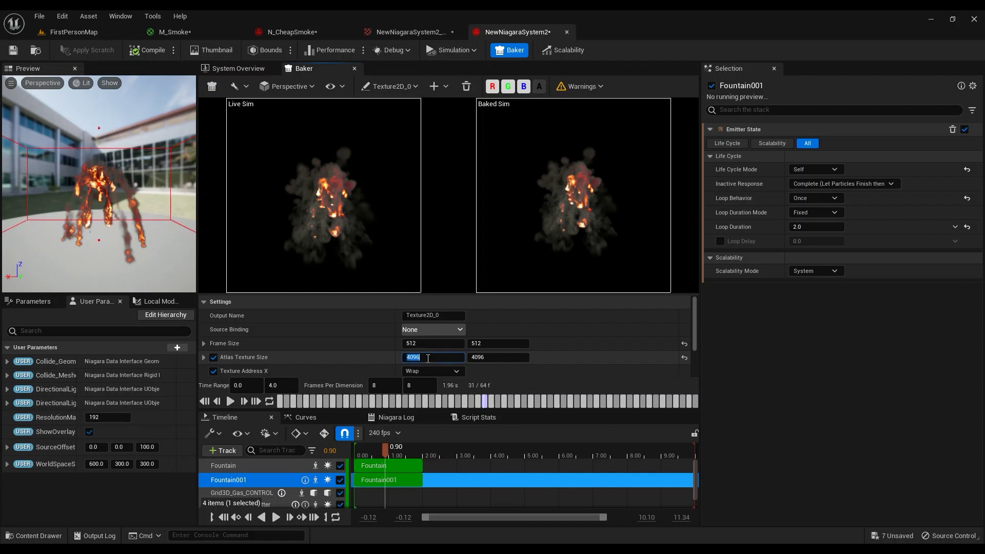
type("2048")
left_click(501, 358)
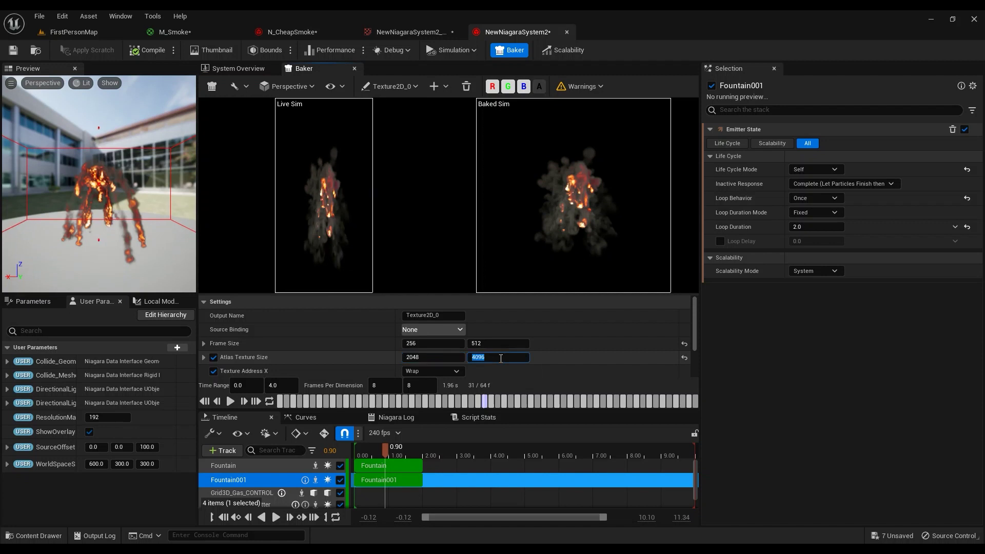
type("2048")
key("Return")
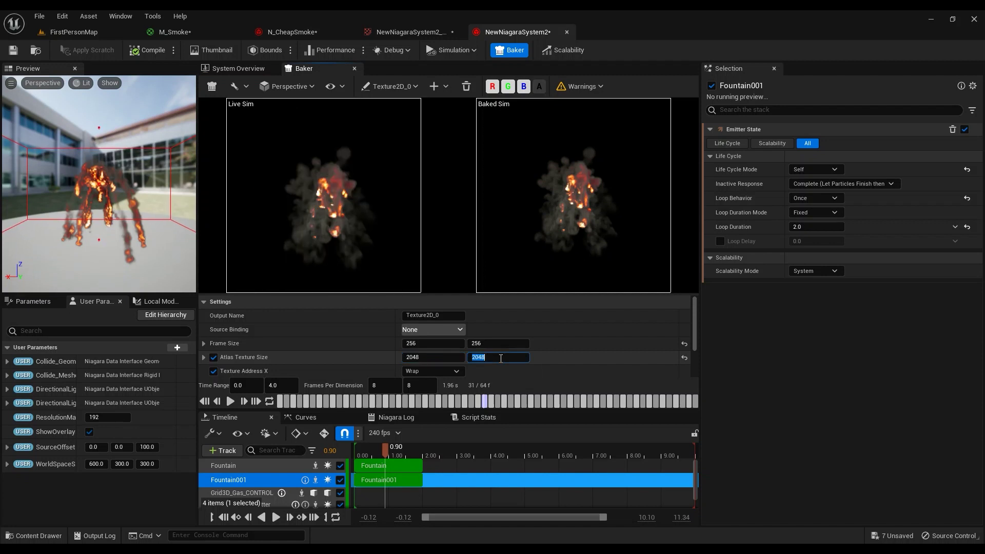
Set the Atlas Texture Size of the Texture2D_0 output to 4096 by 4096
left_click(442, 359)
type("4096")
key("Tab")
type("4096")
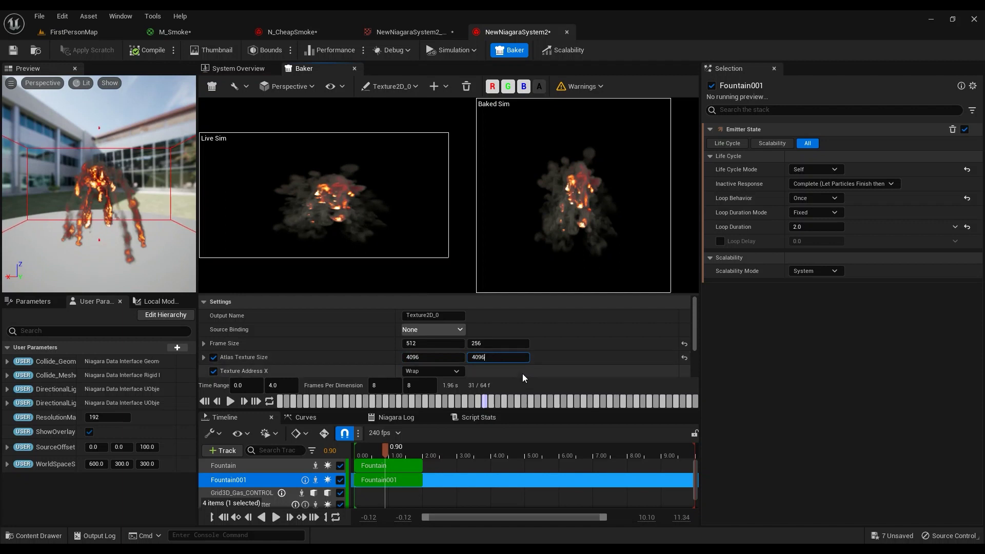
key("Return")
Set the Atlas Texture Size's Y value to 4095 and review the texture address and asset path settings
scroll(521, 370, "down", 1)
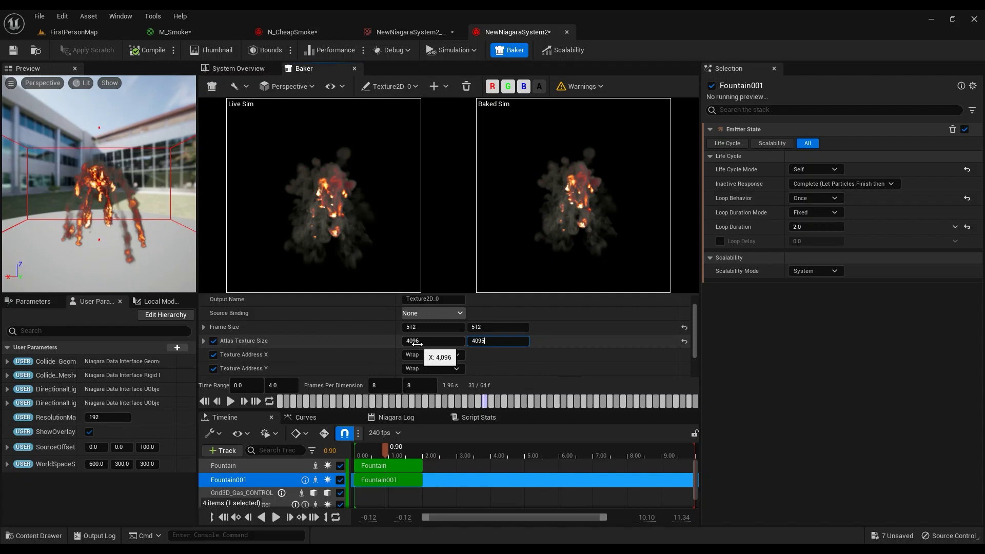
left_click(478, 349)
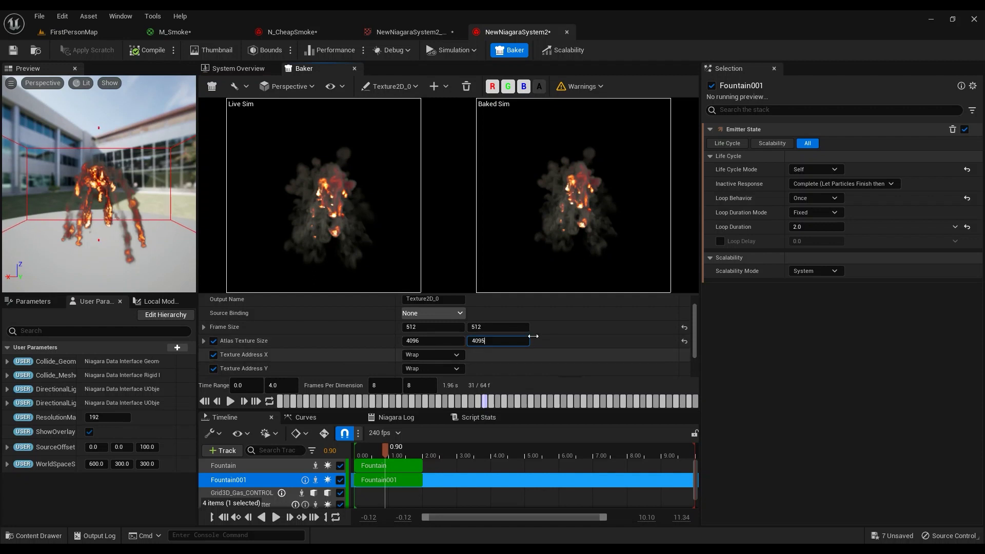
mouse_move(693, 319)
left_mouse_down()
mouse_move(692, 335)
mouse_move(694, 321)
left_mouse_up()
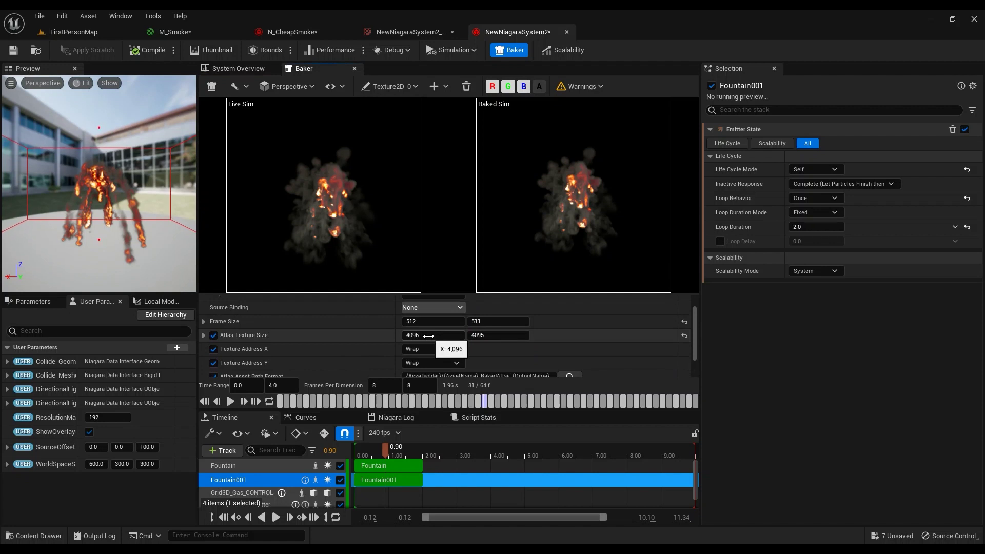
scroll(694, 343, "down", 1)
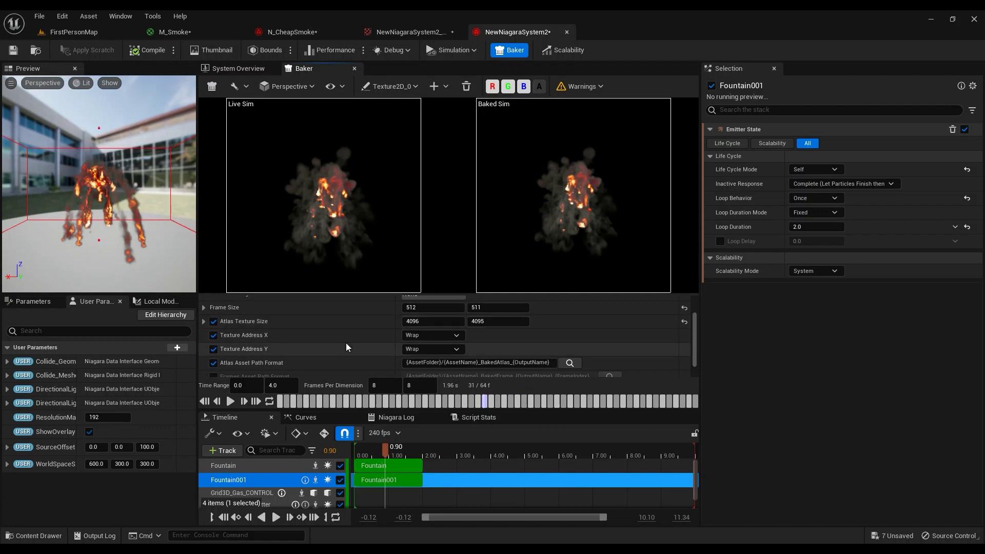
scroll(345, 345, "down", 1)
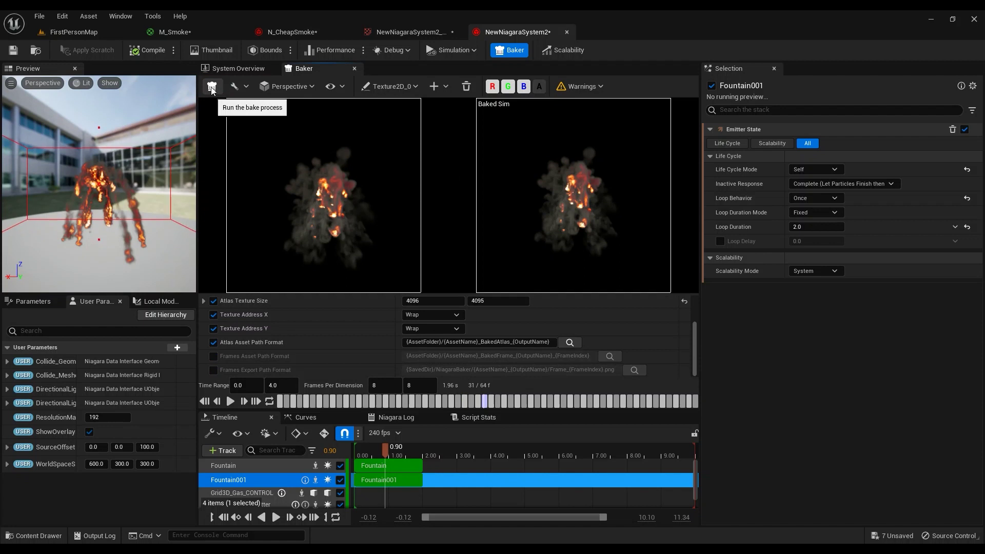
Bake the simulation to the Texture2D_0 output and locate the baked atlas through its Atlas Asset Path Format setting
scroll(528, 325, "up", 3)
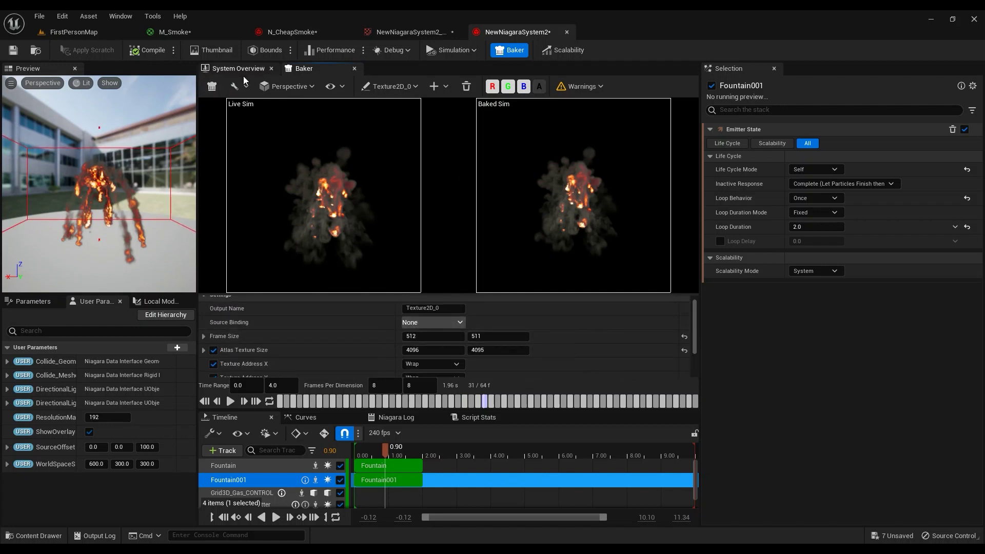
left_click(211, 86)
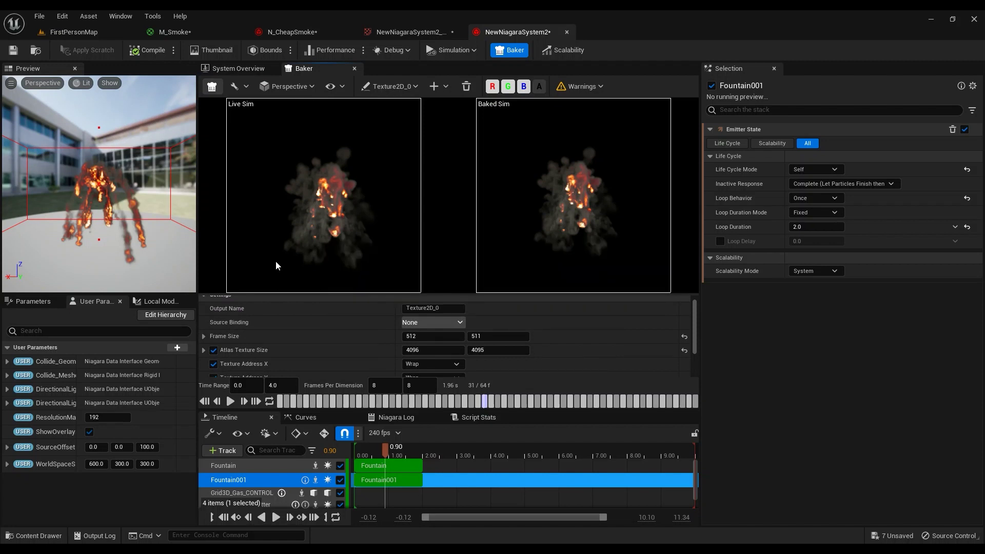
scroll(547, 354, "down", 2)
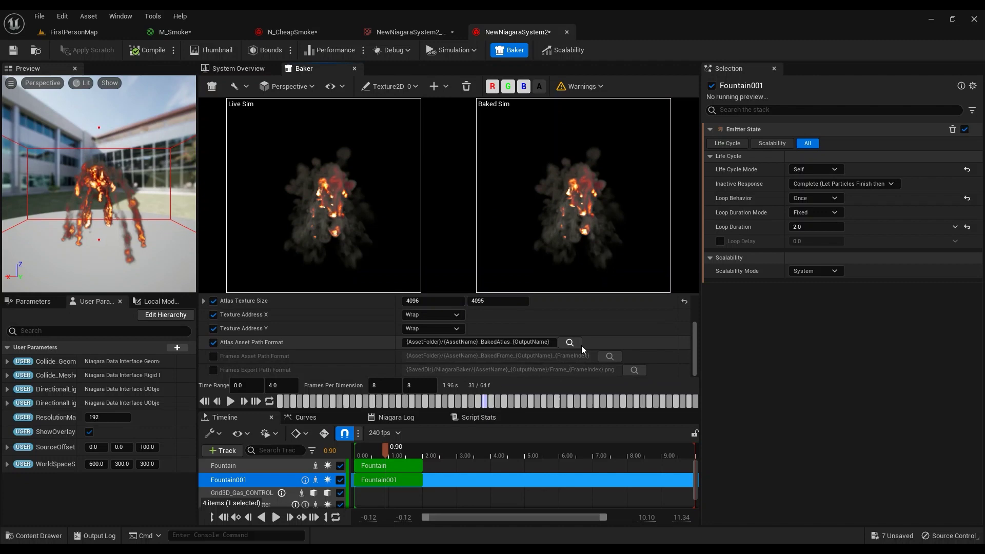
left_click(571, 342)
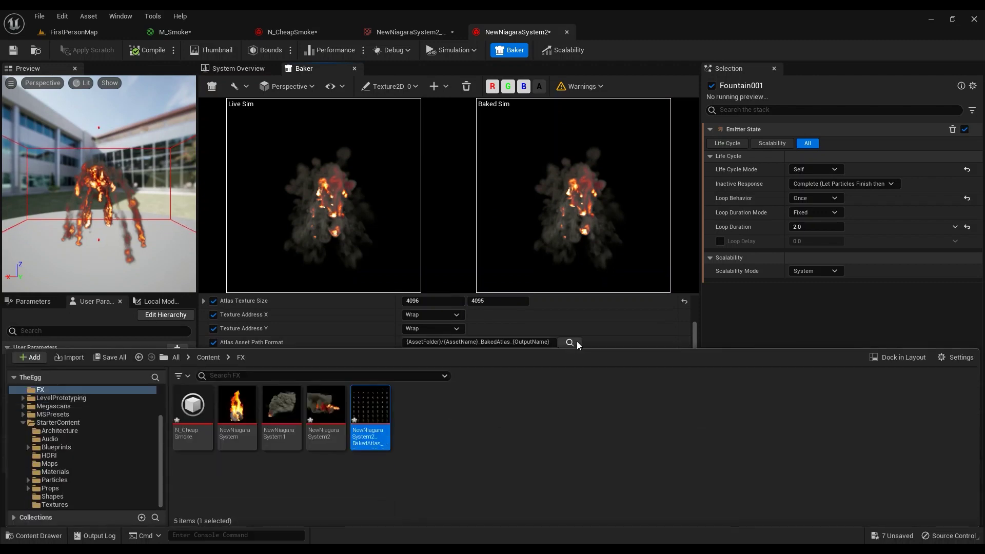
Open the NewNiagaraSystem2_BakedAtlas_Texture2D_0 texture and examine its fire and smoke flipbook frames up close
double_click(370, 404)
scroll(327, 264, "down", 5)
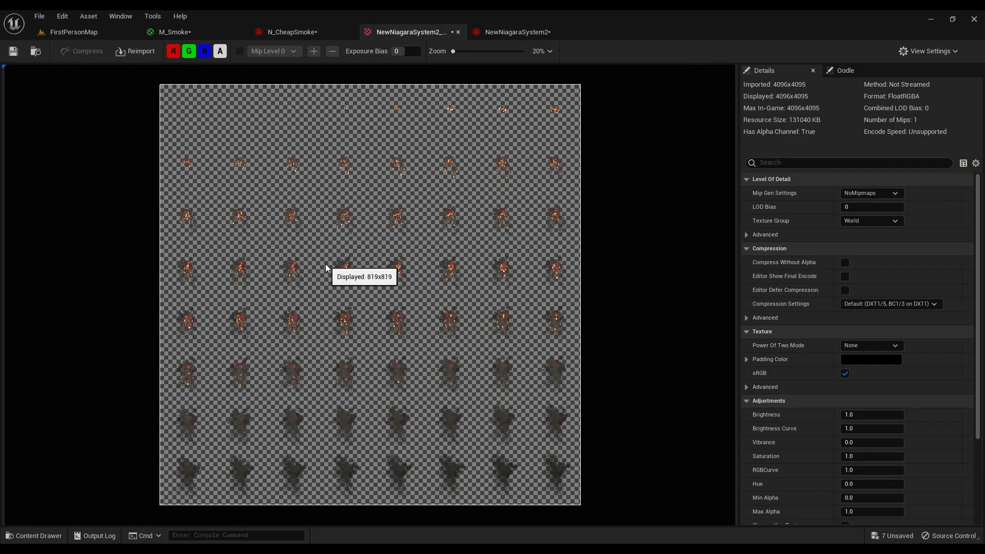
scroll(252, 176, "up", 2)
right_click_drag(235, 187, 289, 265)
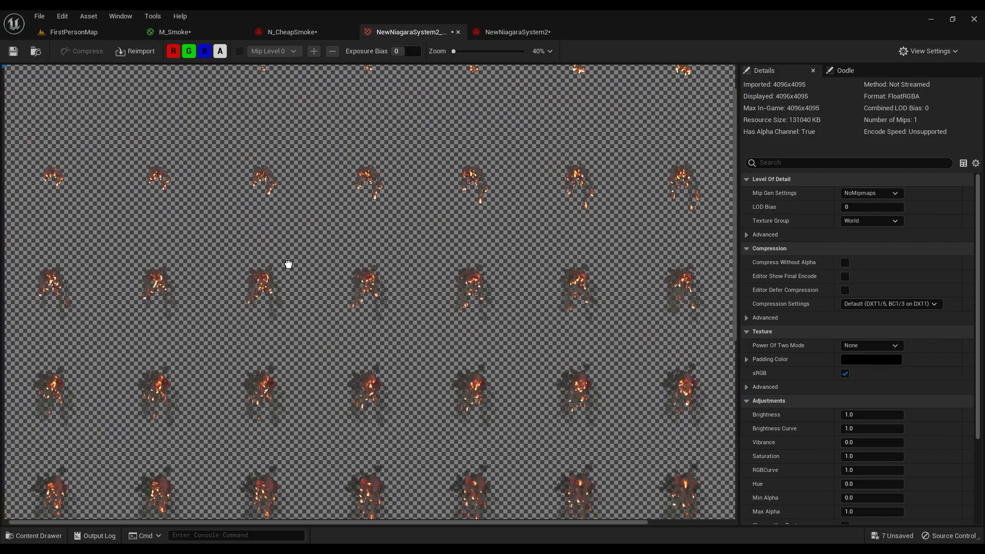
left_click_drag(289, 264, 313, 302)
scroll(249, 268, "down", 2)
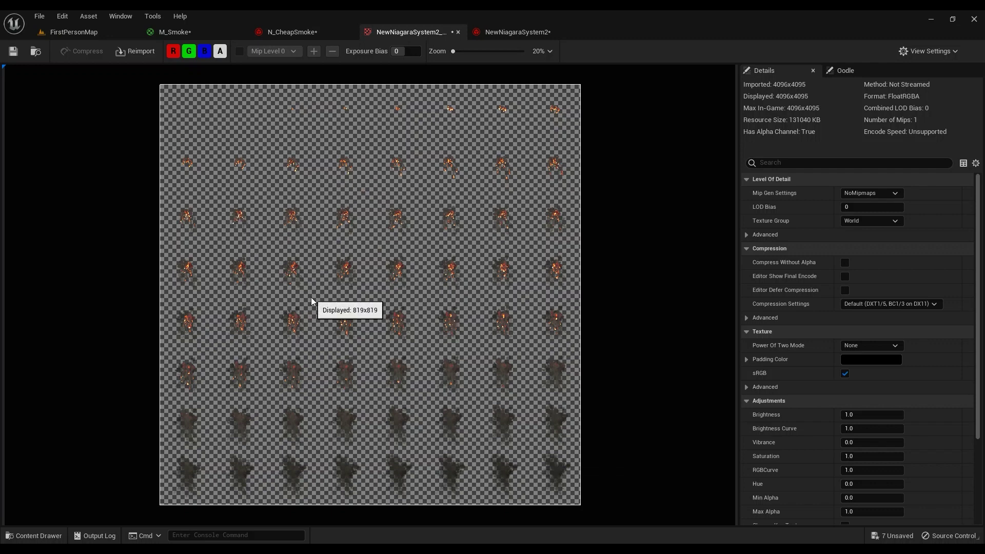
scroll(357, 332, "up", 4)
scroll(377, 346, "down", 1)
scroll(362, 343, "down", 3)
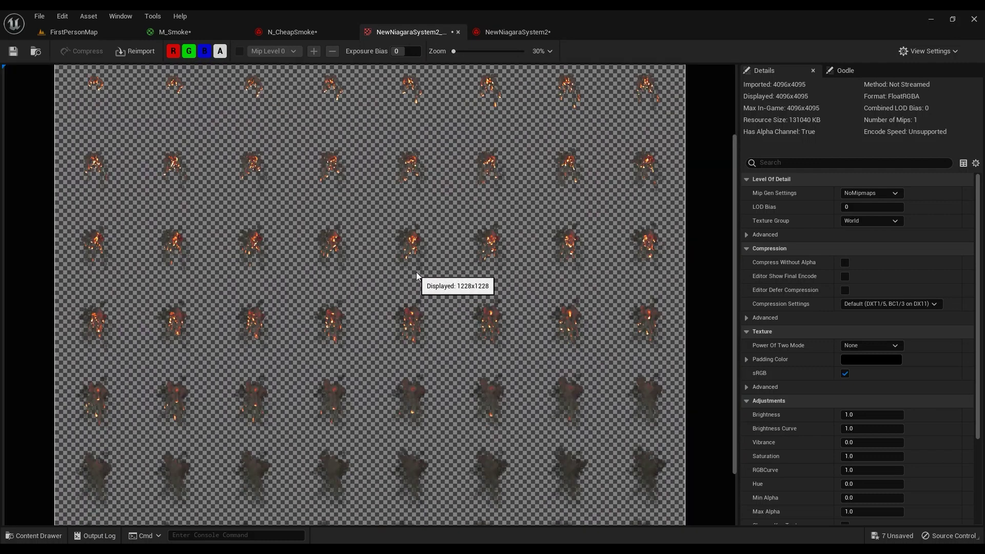
right_click_drag(416, 276, 336, 187)
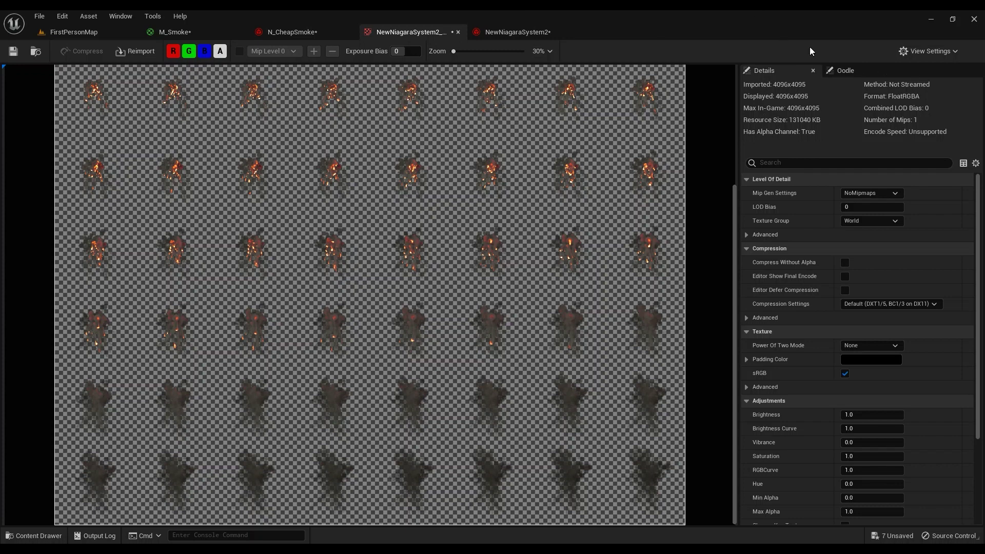
Browse to the StarterContent Materials folder and locate the M_Smoke material used for the flipbook particles
left_click(84, 32)
left_click(34, 536)
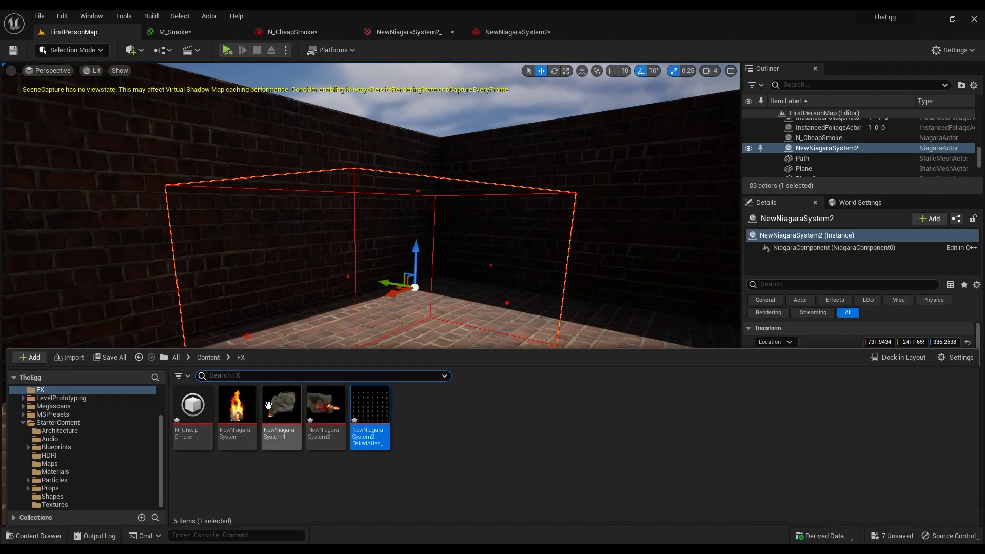
left_click(213, 359)
double_click(541, 409)
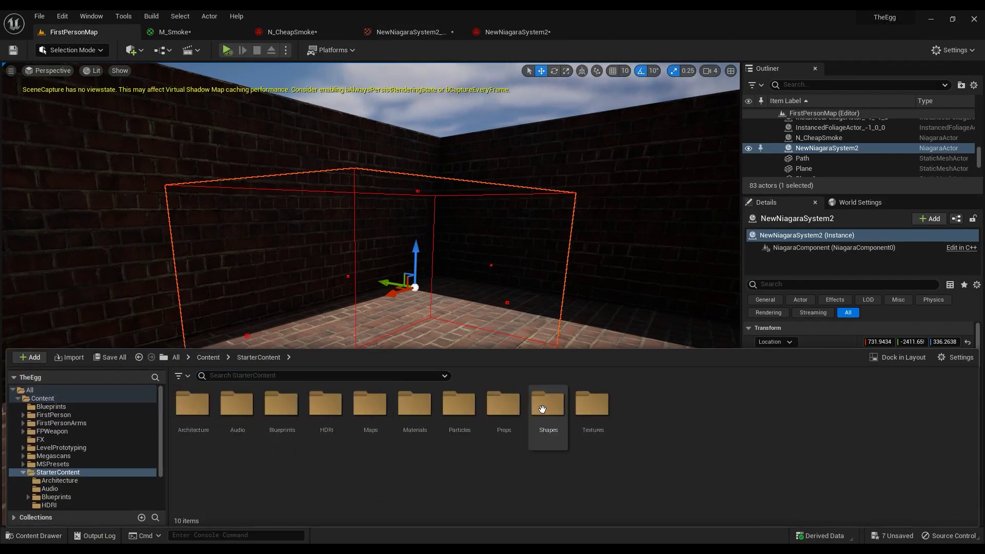
double_click(415, 405)
scroll(616, 474, "down", 4)
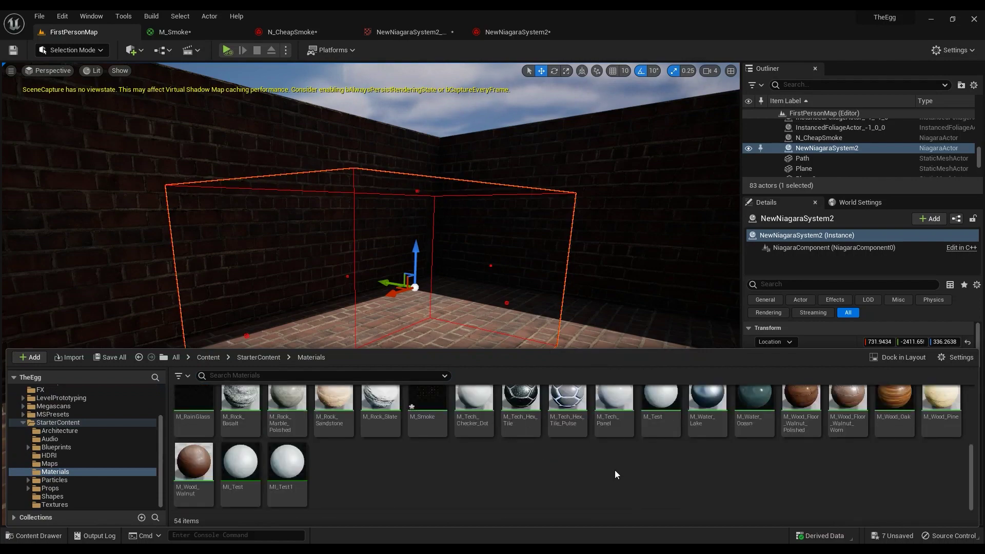
left_click(169, 32)
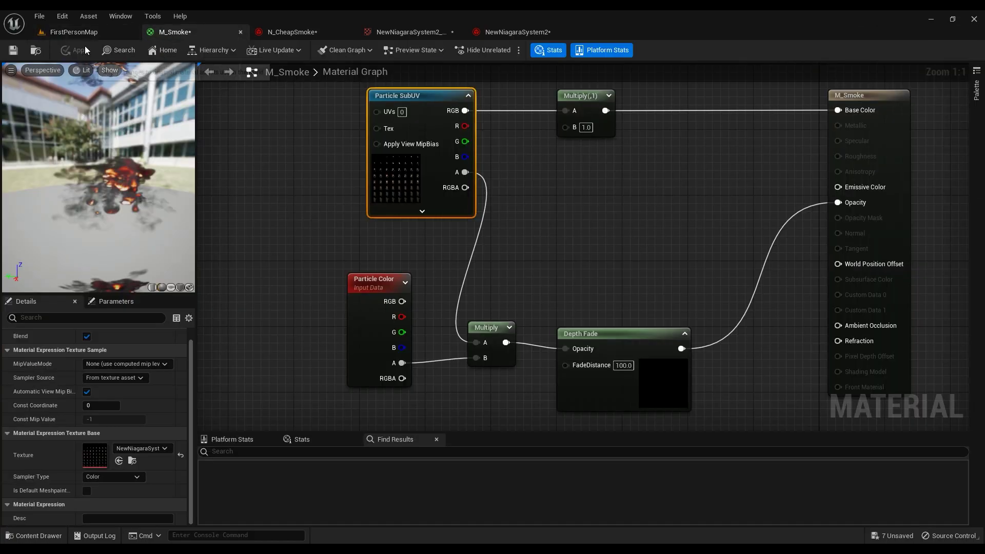
left_click(36, 50)
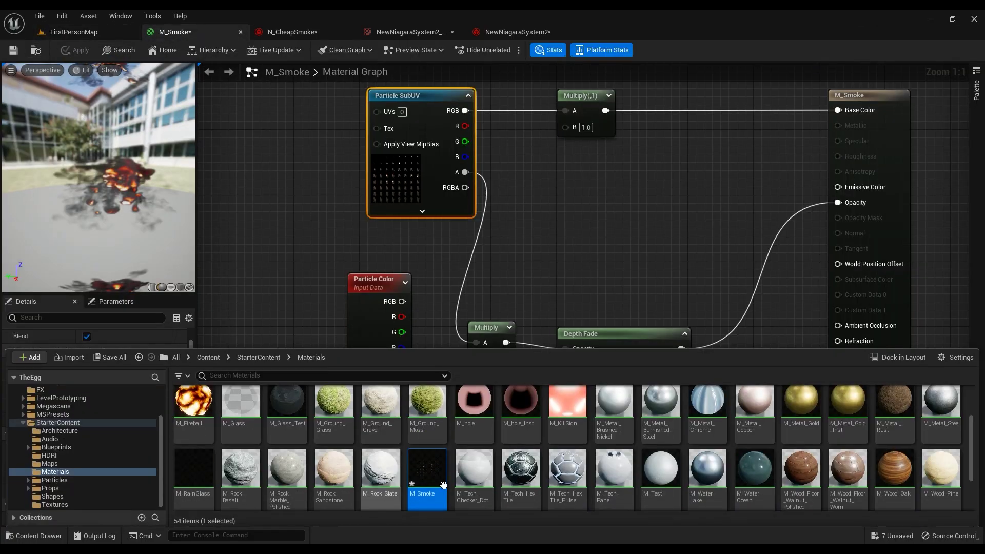
Try adding a ParticleSubUV node in an empty area of the M_Smoke material graph
right_click_drag(519, 215, 565, 269)
right_click_drag(341, 195, 314, 288)
right_click(350, 182)
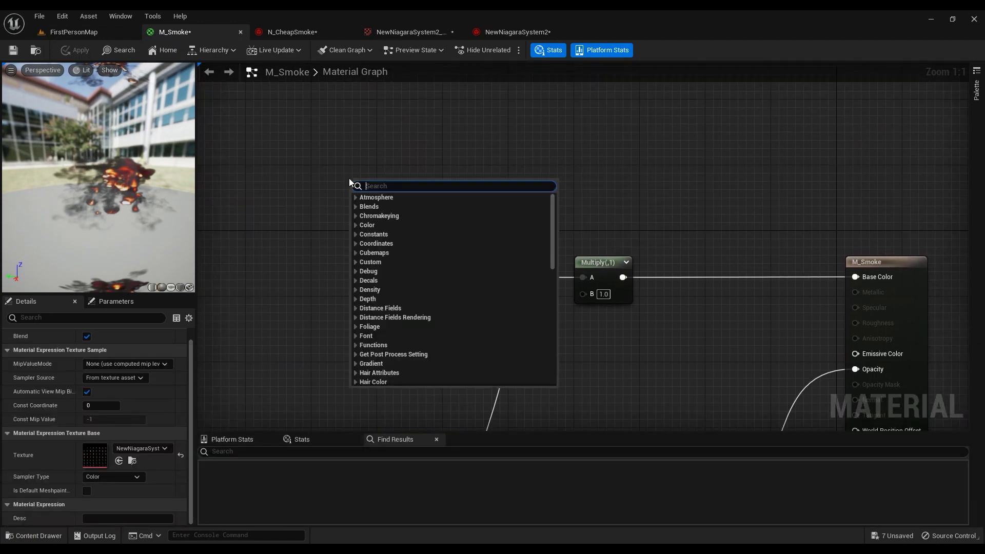
type("particlesu")
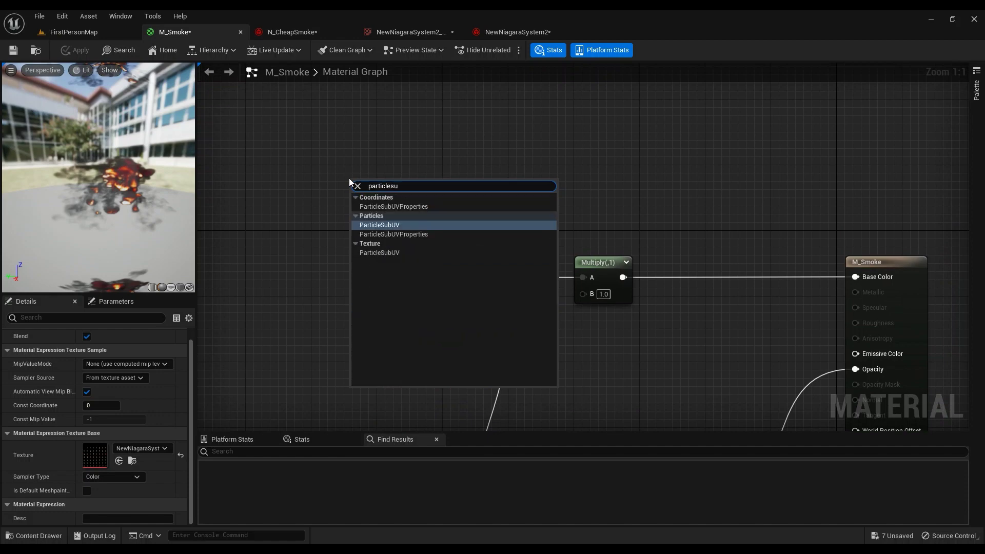
left_click(386, 225)
Assign the NewNiagaraSystem2_BakedAtlas_Texture2D_0 texture to the existing Particle SubUV node in M_Smoke
left_click(474, 295)
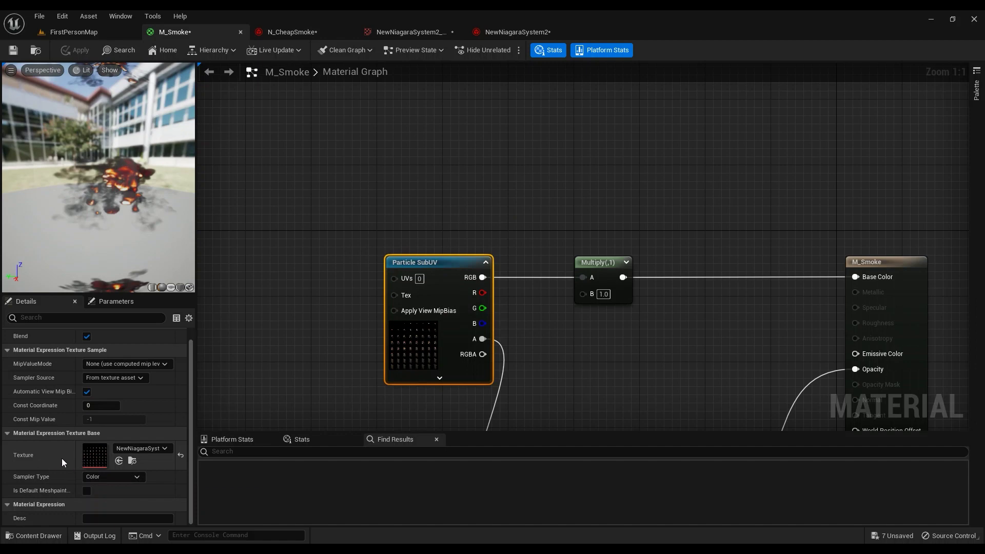
double_click(354, 72)
left_click(518, 32)
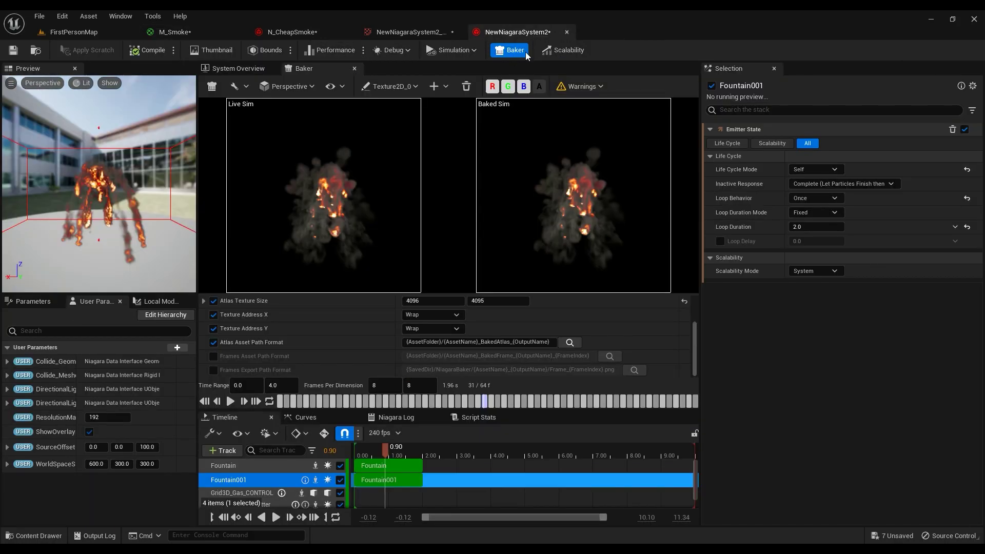
left_click(421, 31)
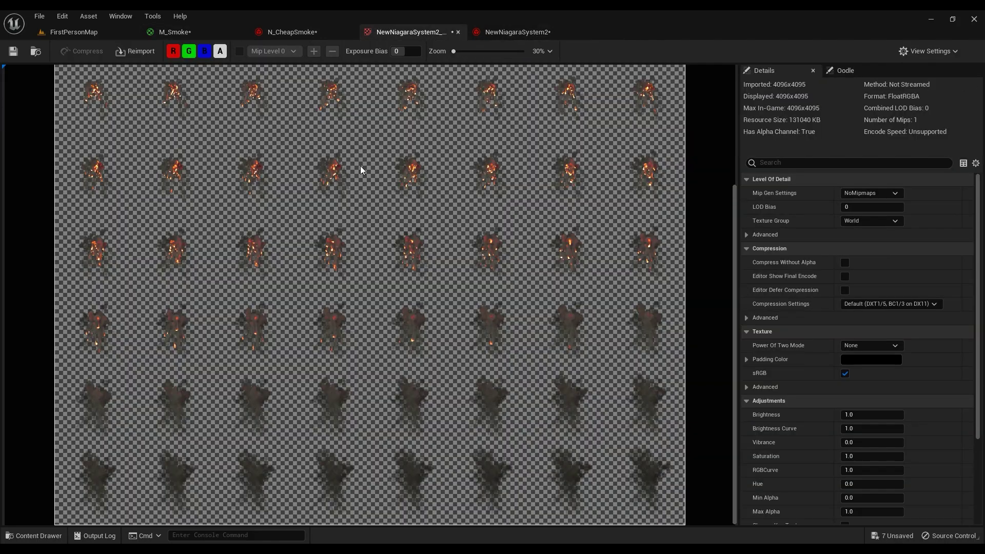
left_click(35, 52)
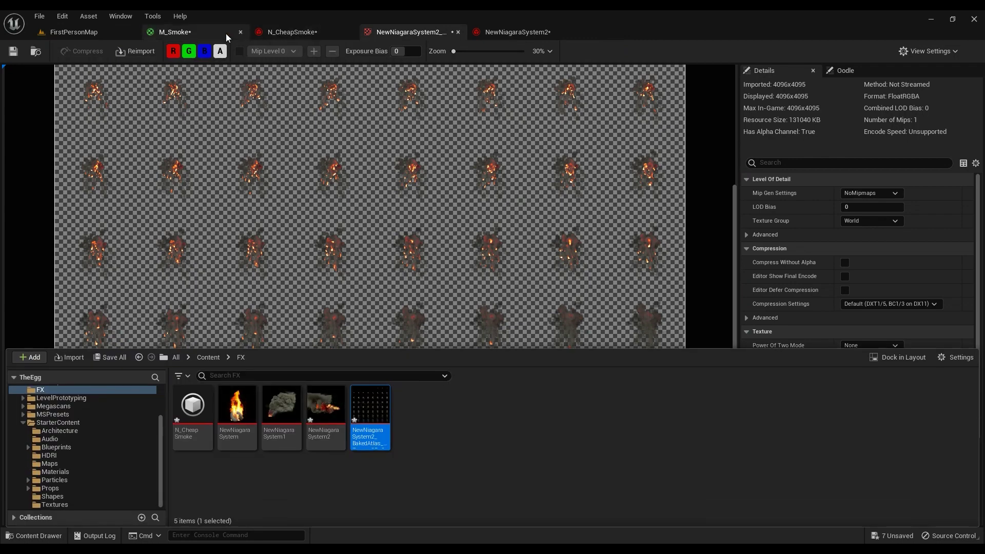
left_click(199, 31)
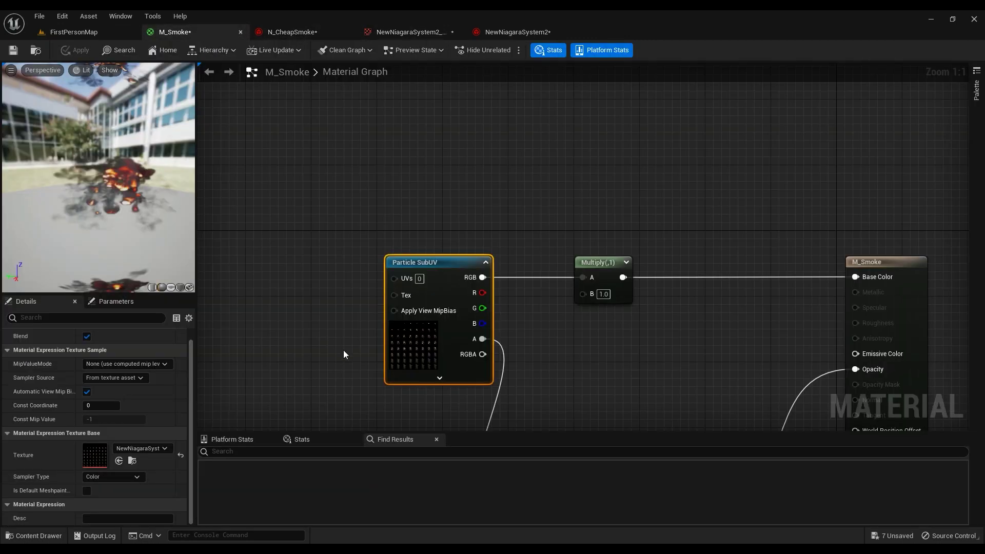
left_click(119, 461)
Connect the Particle Color RGB output to the B input of the Multiply node feeding Base Color
right_click_drag(559, 355, 433, 342)
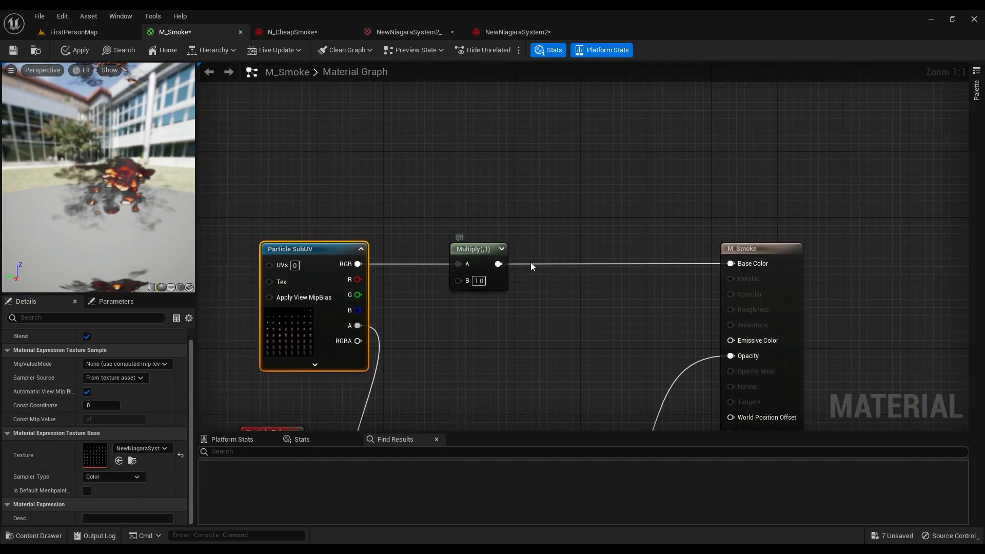
right_click_drag(464, 229, 529, 76)
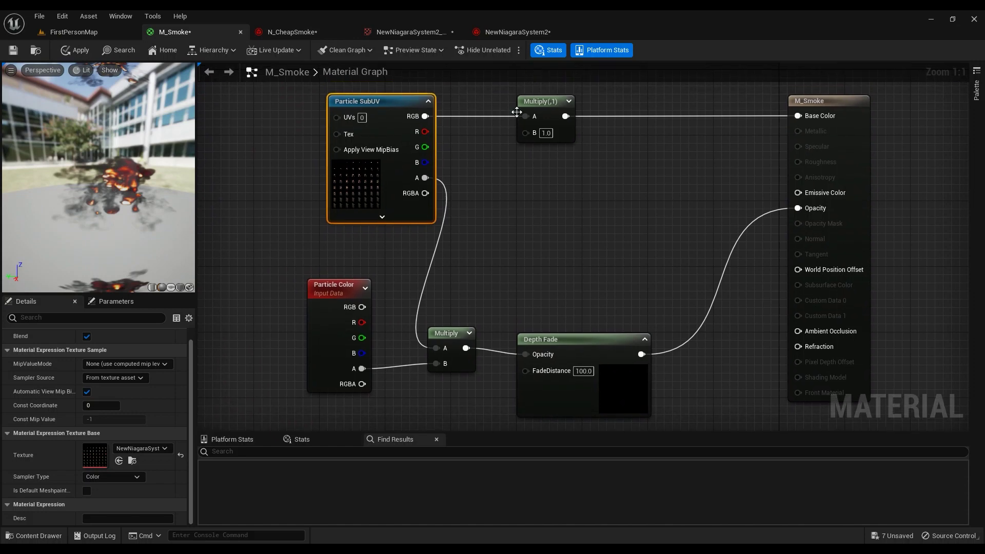
left_click_drag(362, 304, 537, 134)
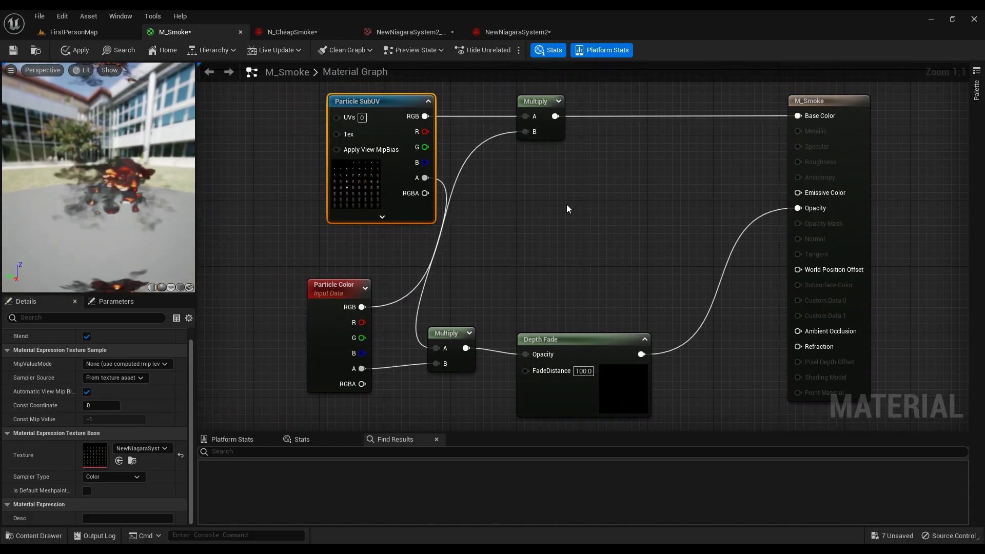
Try feeding the Particle SubUV RGB output into an extra Multiply node, and delete that node
right_click_drag(556, 167, 488, 277)
right_click_drag(492, 171, 463, 192)
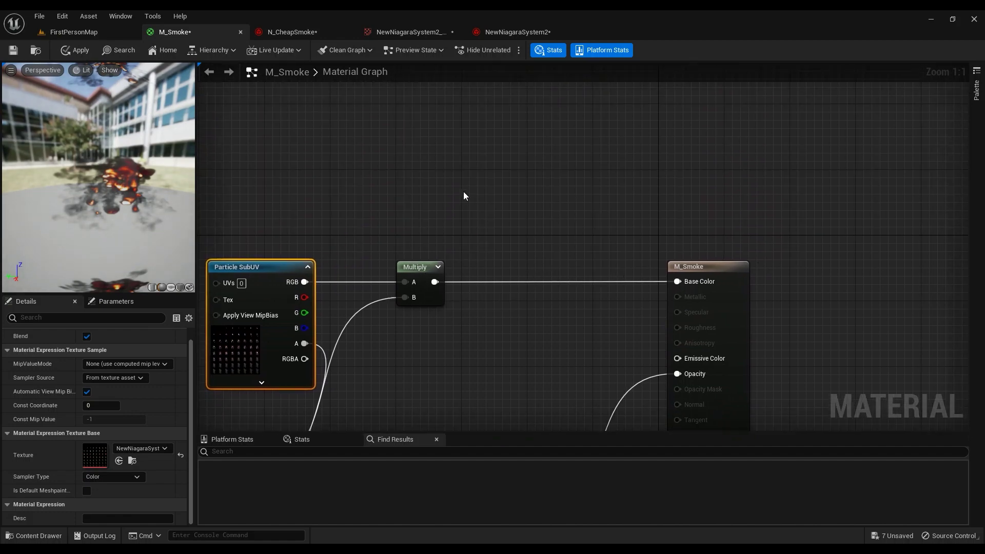
left_click(445, 190)
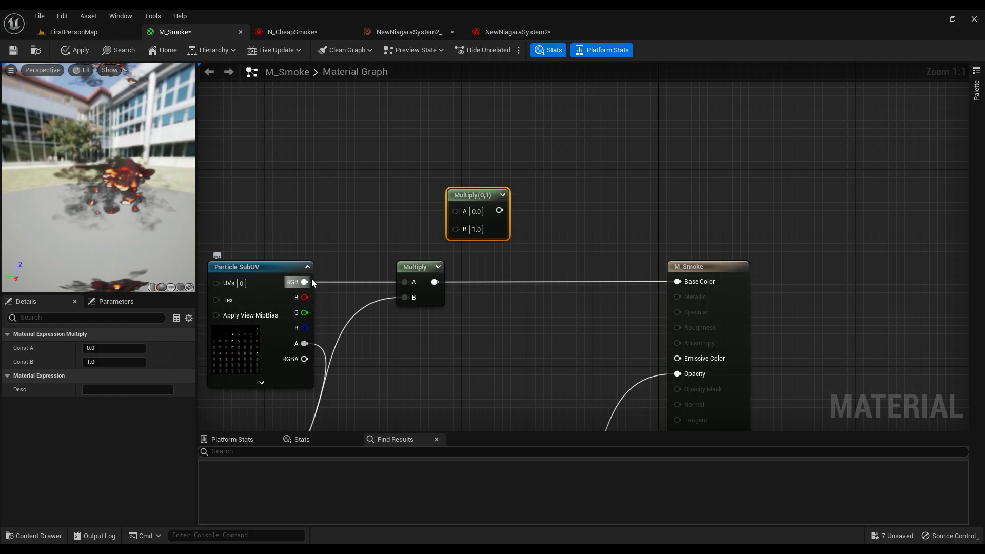
left_click_drag(304, 281, 463, 217)
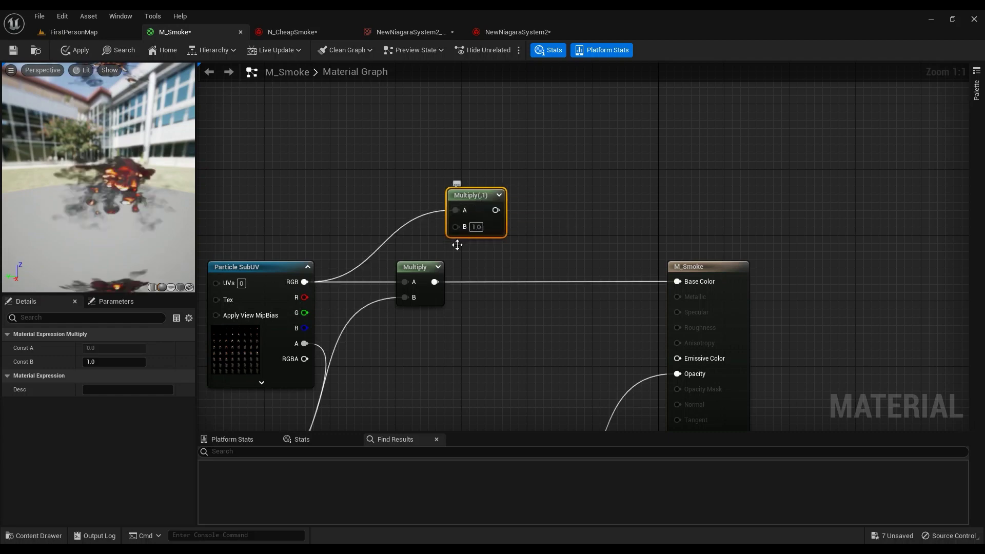
key("Delete")
Try adding another ParticleColor node to the M_Smoke material graph
right_click_drag(449, 309, 471, 208)
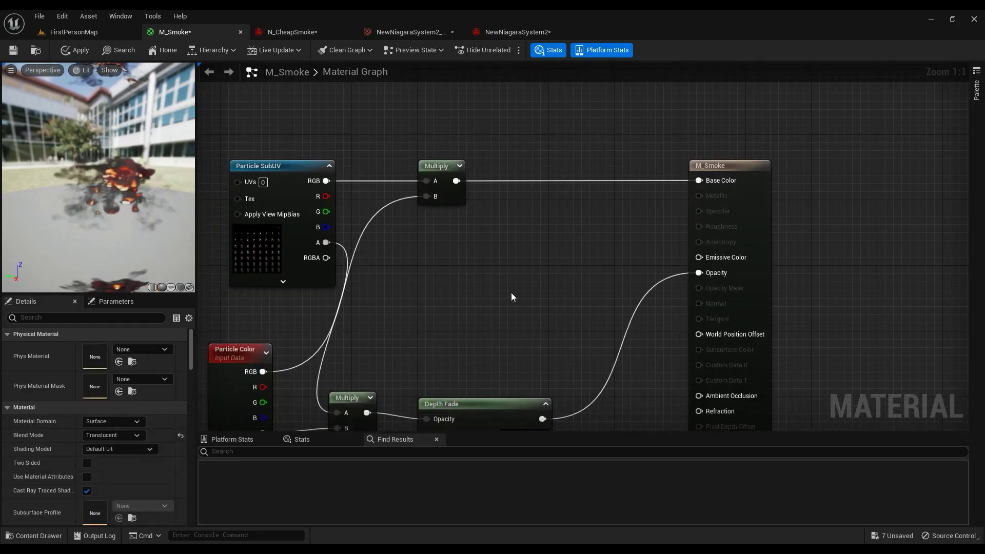
right_click_drag(511, 294, 693, 196)
right_click_drag(473, 370, 490, 284)
right_click(377, 343)
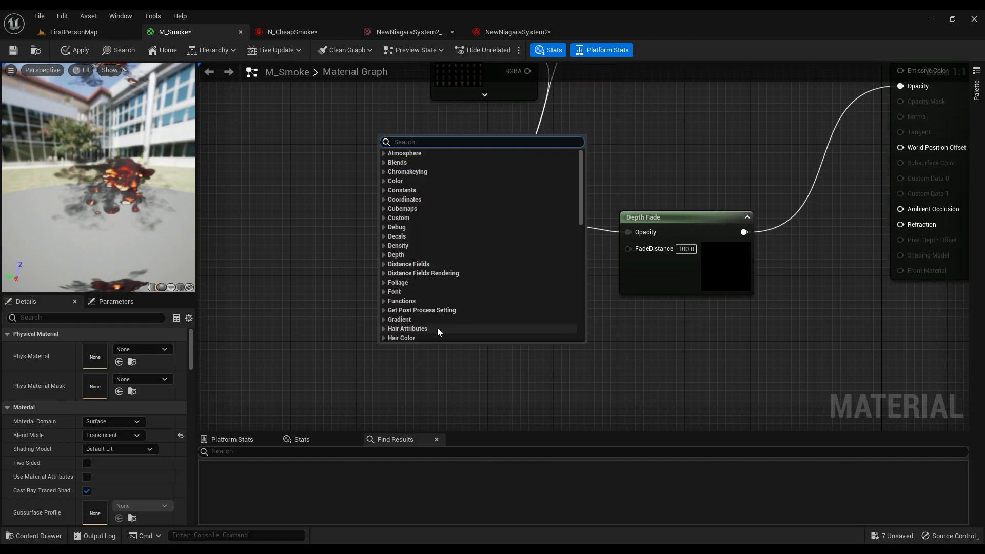
type("particle")
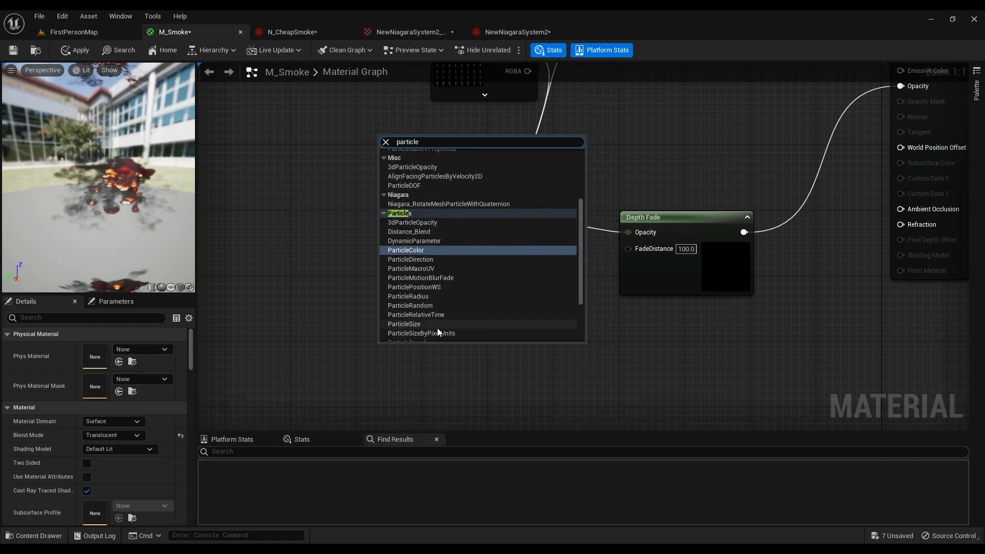
type(" col")
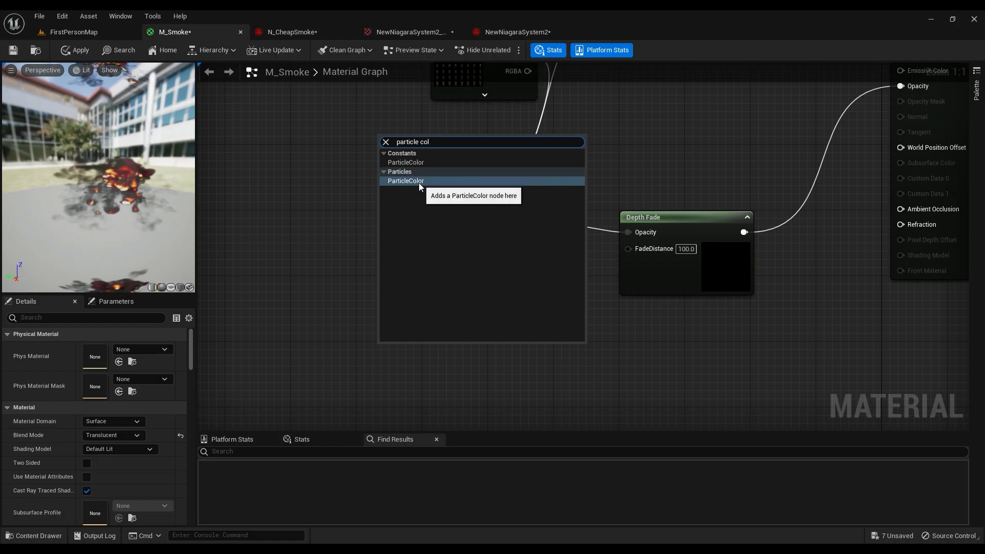
left_click(355, 227)
Connect the Particle Color alpha output to the B input of the Multiply node feeding Depth Fade
right_click_drag(495, 306, 344, 375)
right_click_drag(388, 243, 408, 299)
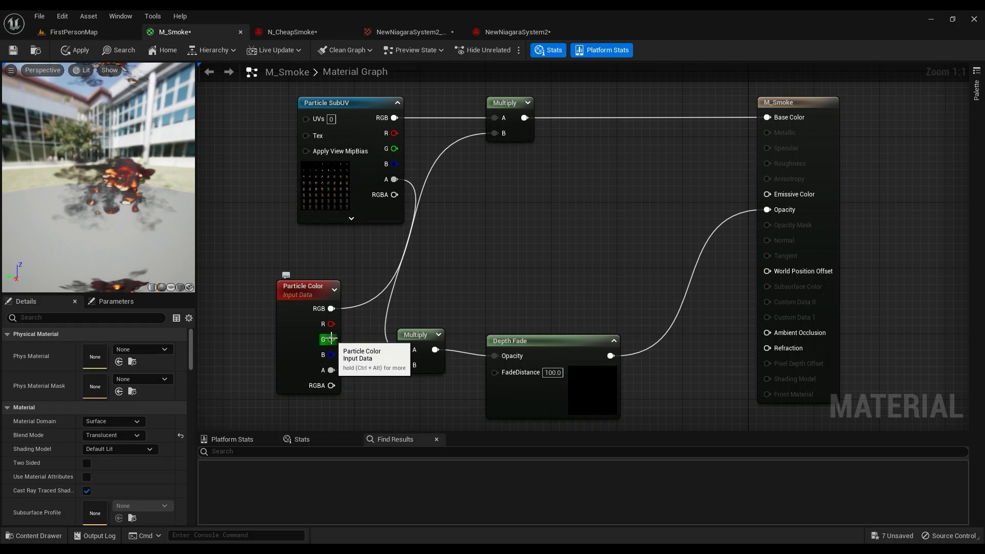
left_click_drag(331, 370, 405, 365)
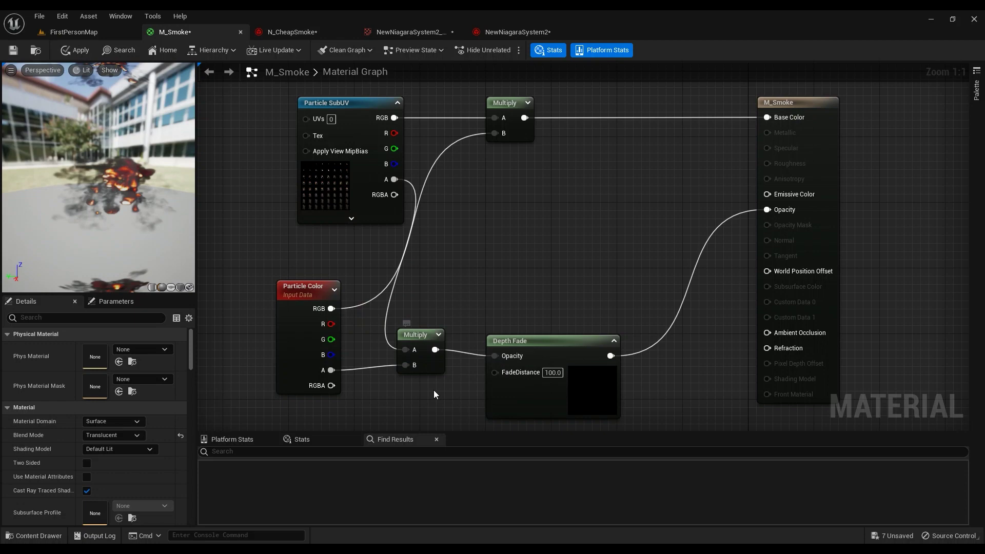
right_click_drag(436, 401, 398, 229)
right_click_drag(647, 209, 577, 274)
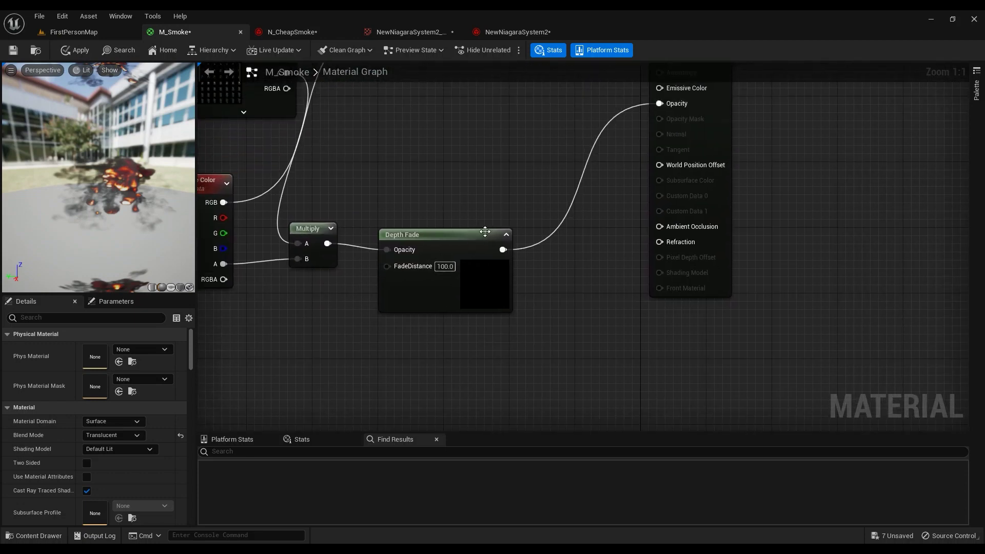
Try adding another DepthFade node to the M_Smoke material graph
left_click_drag(468, 245, 477, 241)
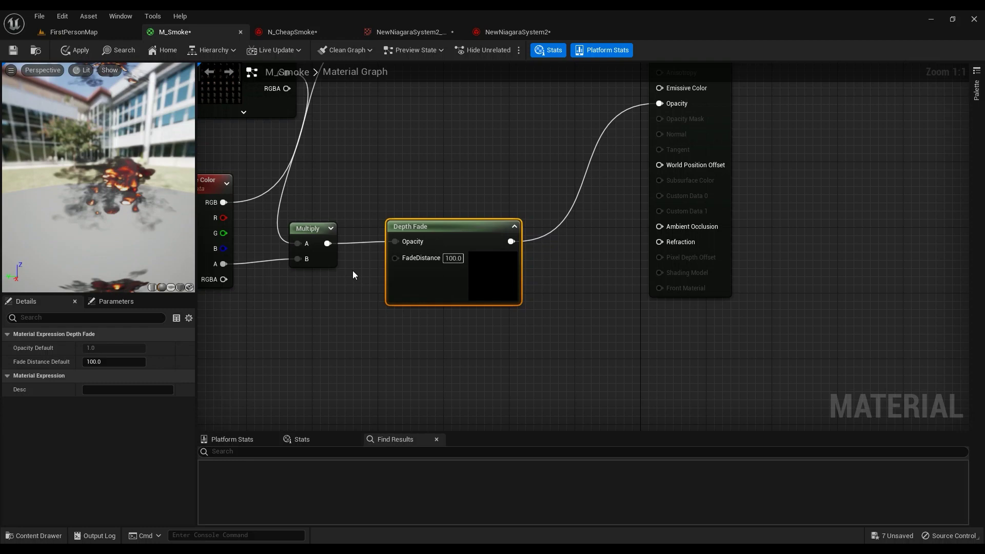
right_click(321, 347)
type("depthfad")
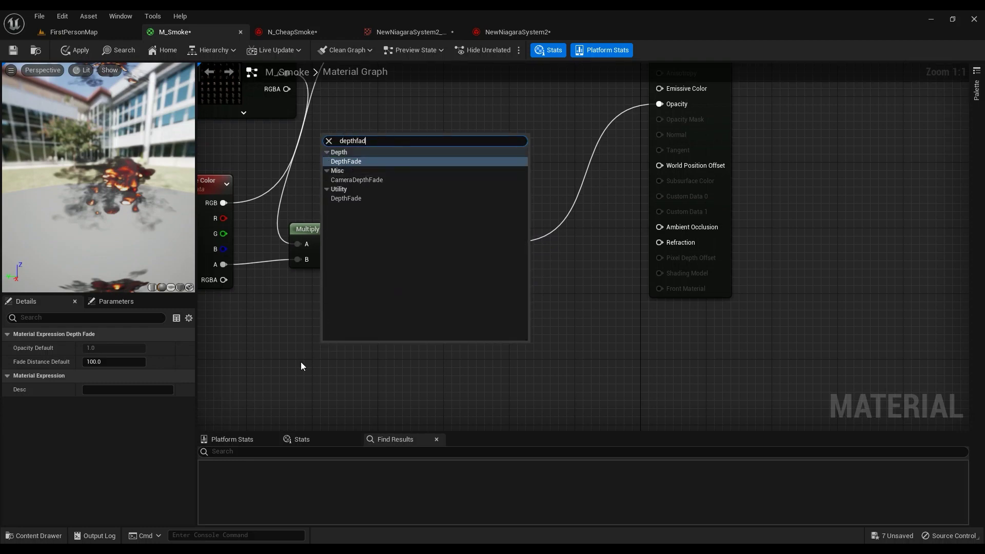
key("Return")
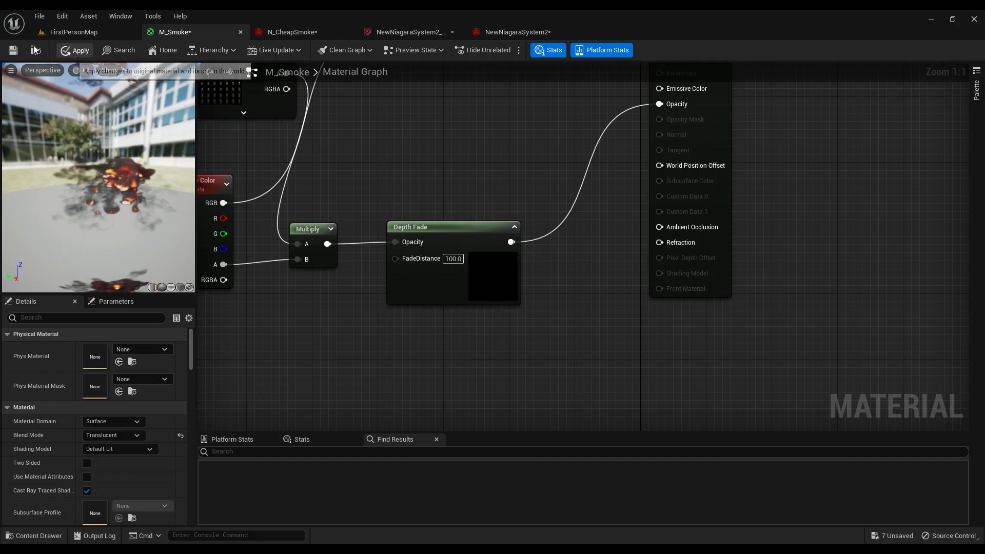
Apply the changes to the M_Smoke material
key("ctrl+s")
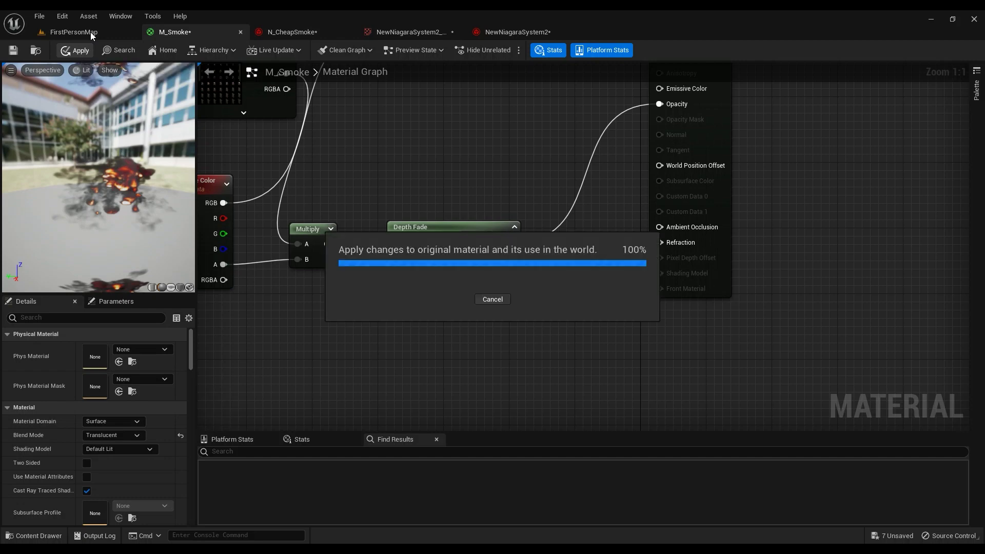
Try to create a Niagara system in the FX folder from the Single Looping Particle emitter template
left_click(89, 32)
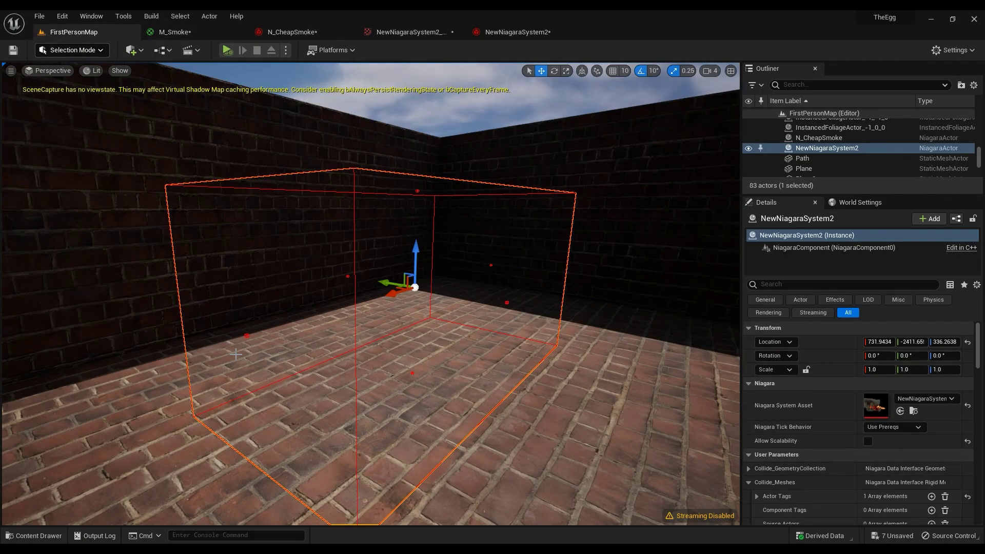
left_click(61, 536)
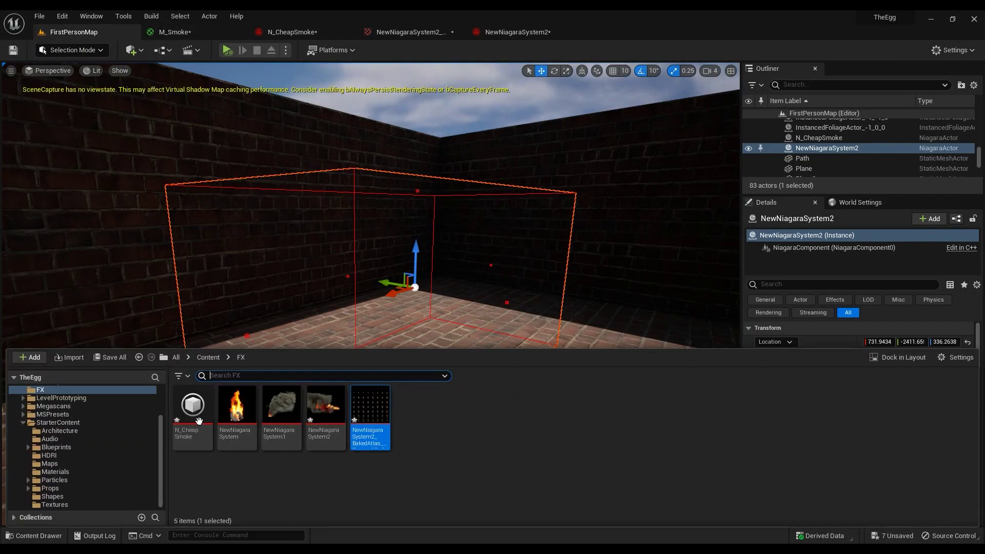
right_click(411, 414)
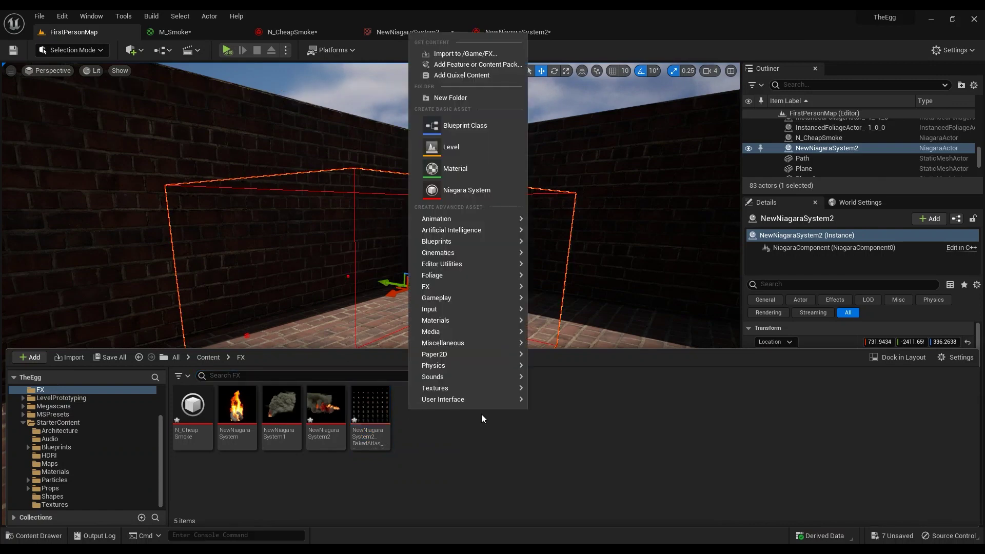
mouse_move(484, 400)
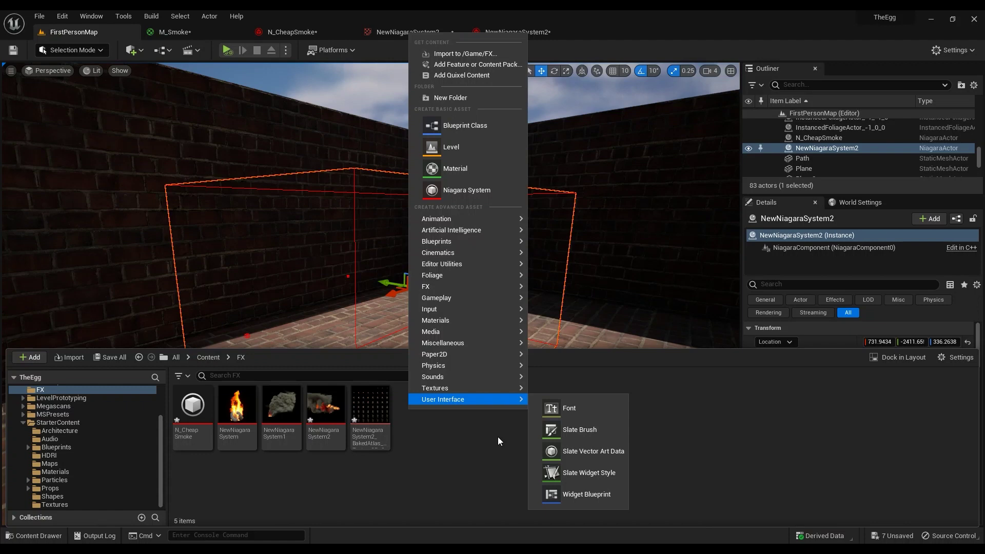
left_click(458, 191)
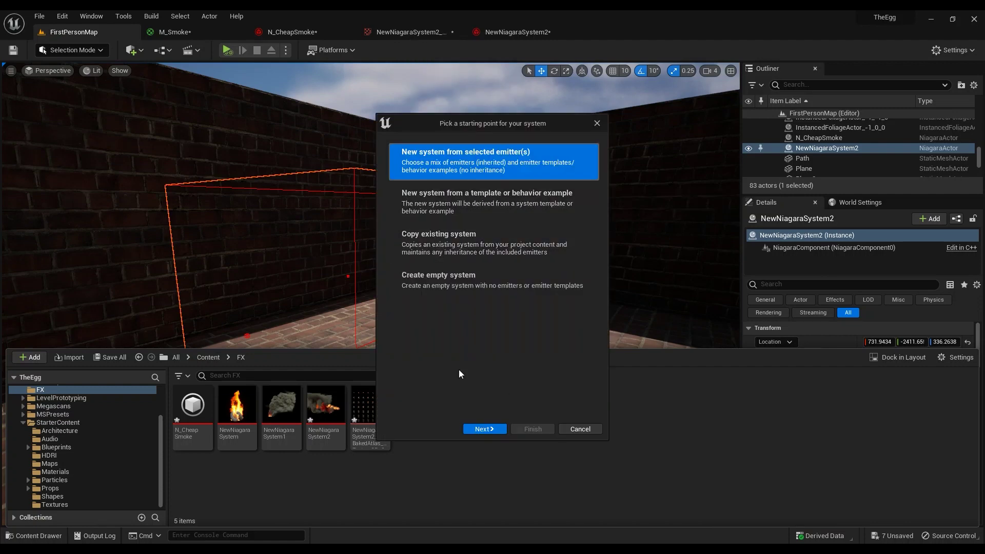
left_click(483, 429)
left_click_drag(600, 244, 598, 362)
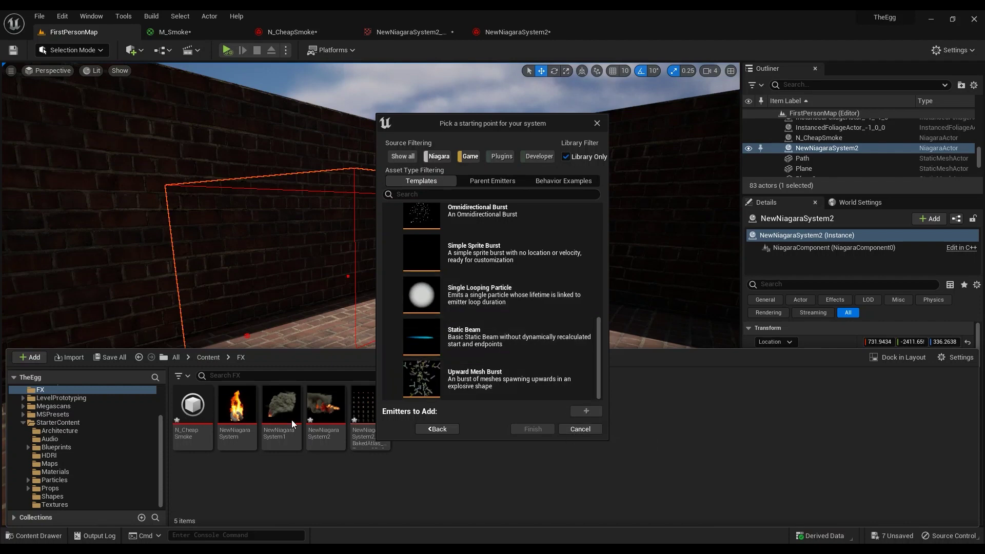
left_click(451, 306)
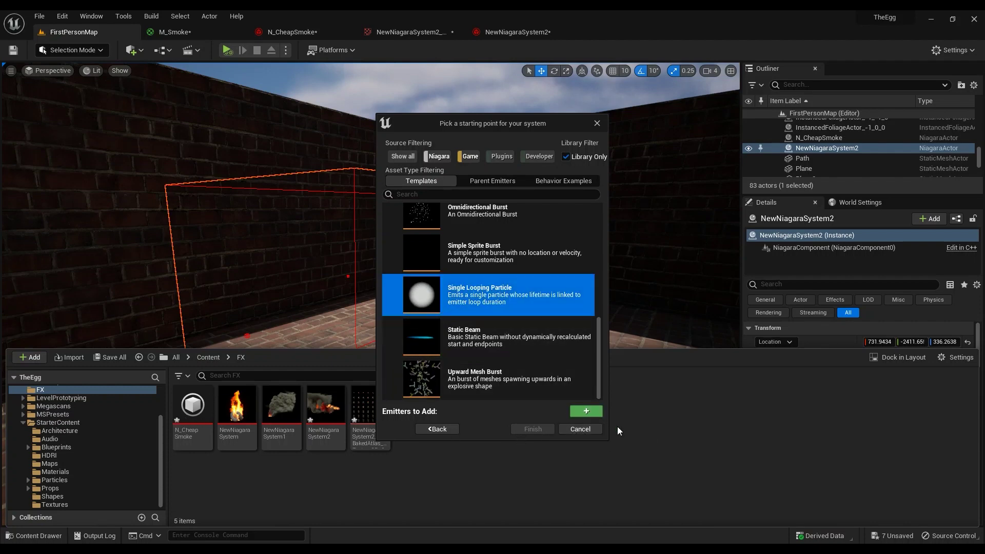
left_click(586, 411)
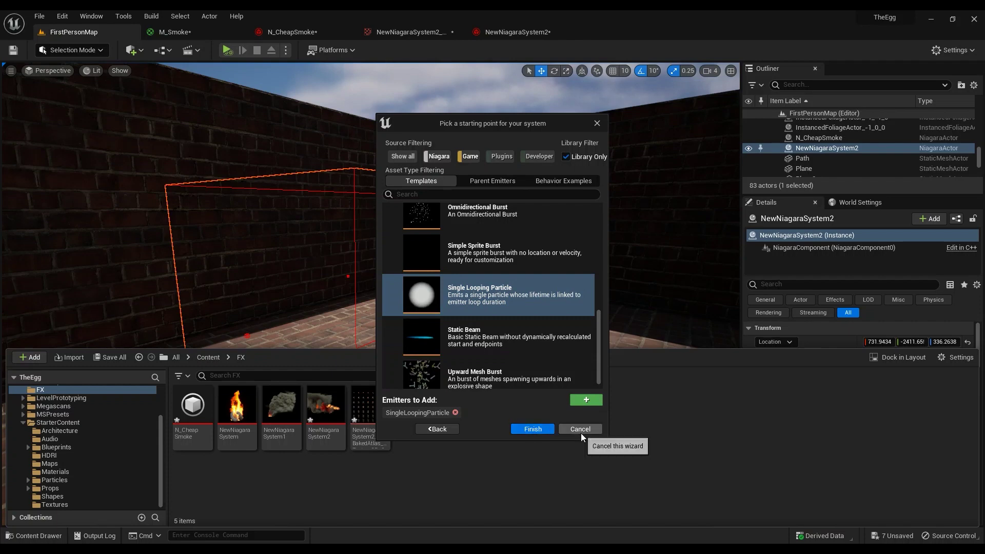
left_click(532, 429)
Open the N_CheapSmoke Niagara system and place the timeline playhead at about 0.69
double_click(192, 408)
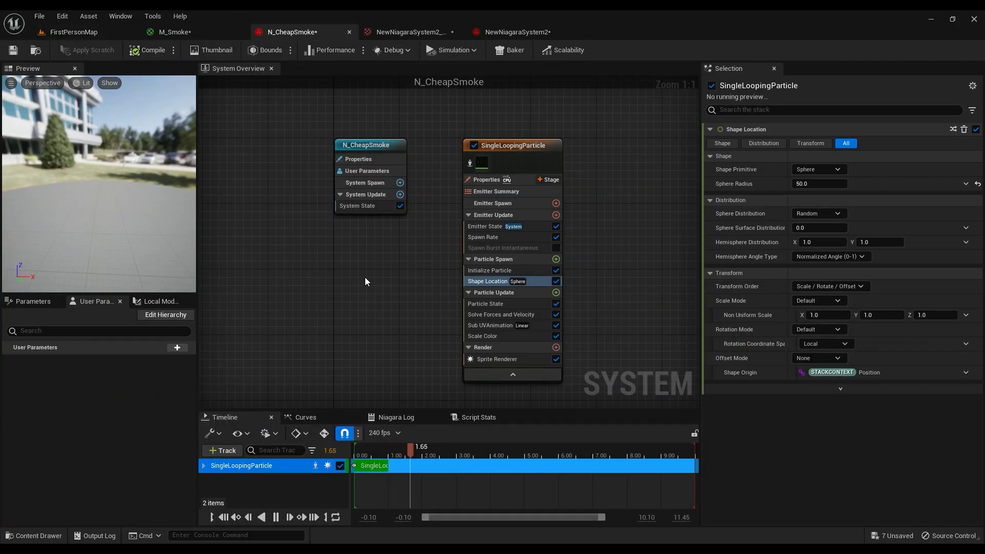
right_click_drag(364, 281, 286, 287)
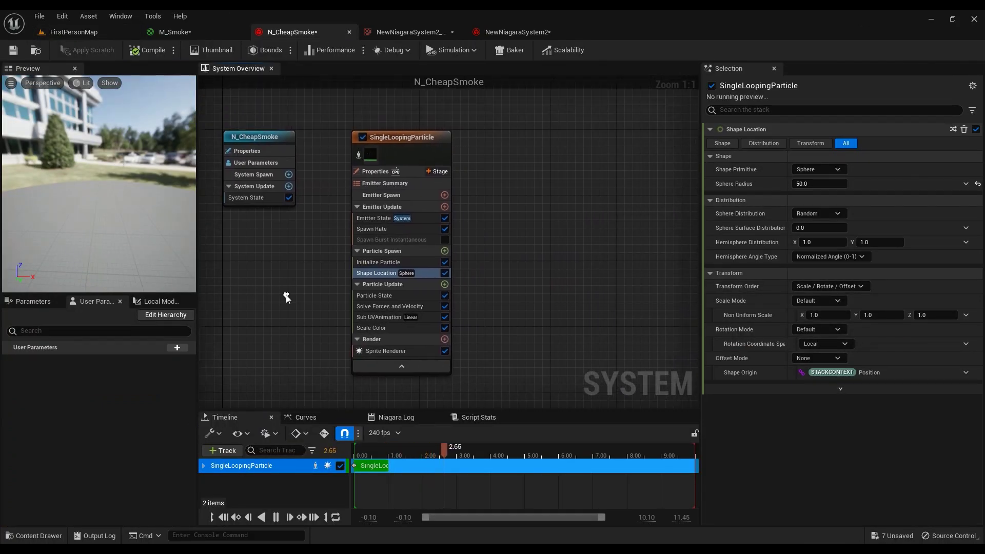
left_click(378, 449)
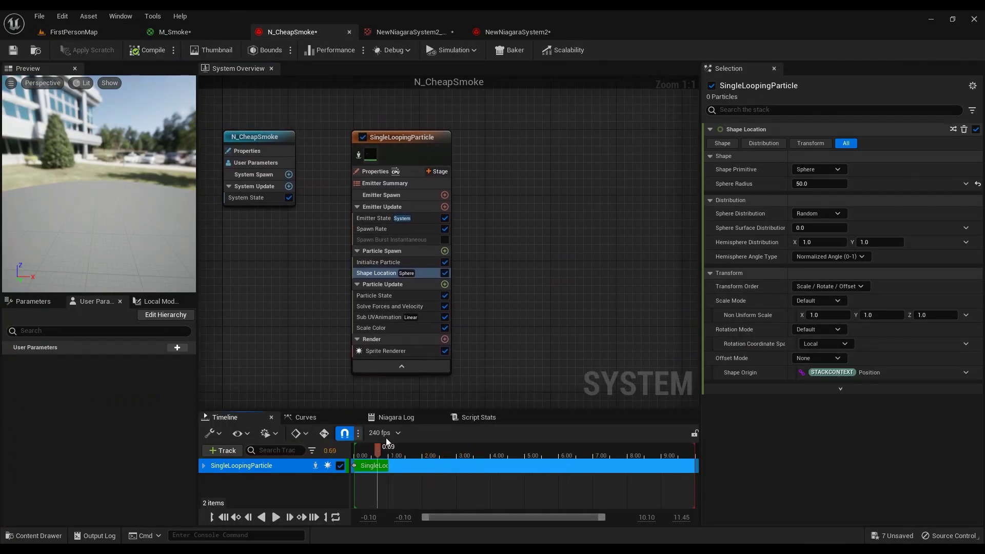
Assign the M_Smoke material to the Sprite Renderer of SingleLoopingParticle and preview the effect at about 1.72 on the timeline
left_click(389, 351)
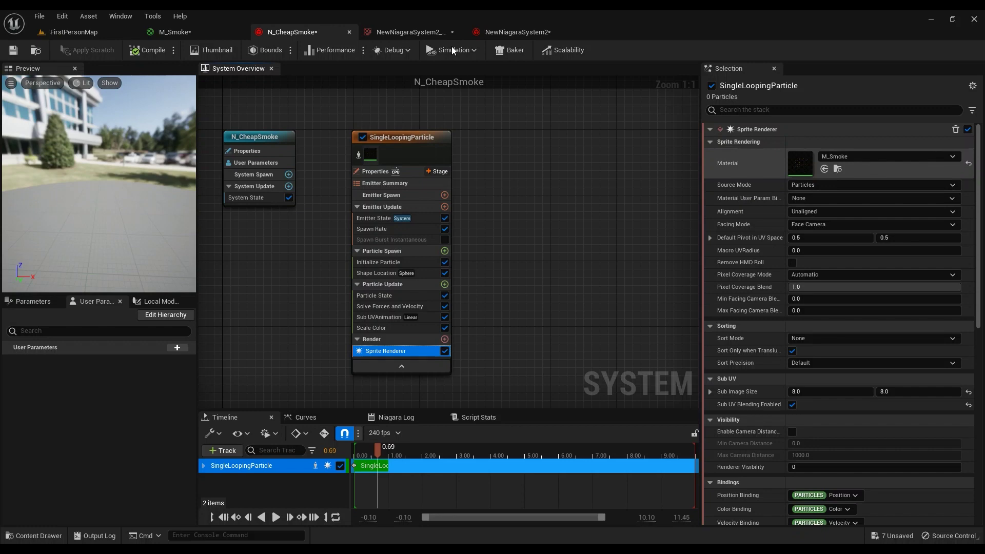
left_click(174, 31)
left_click(37, 51)
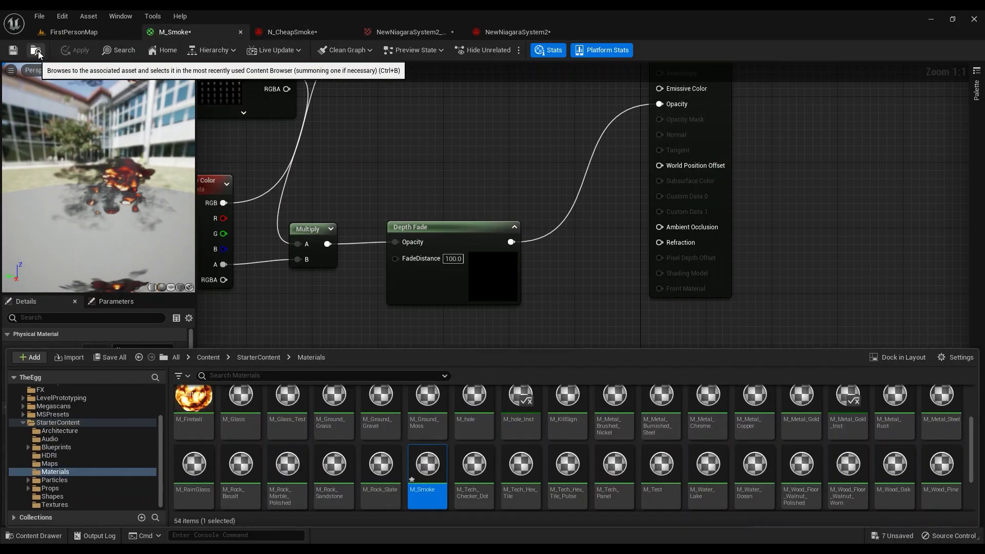
left_click(290, 32)
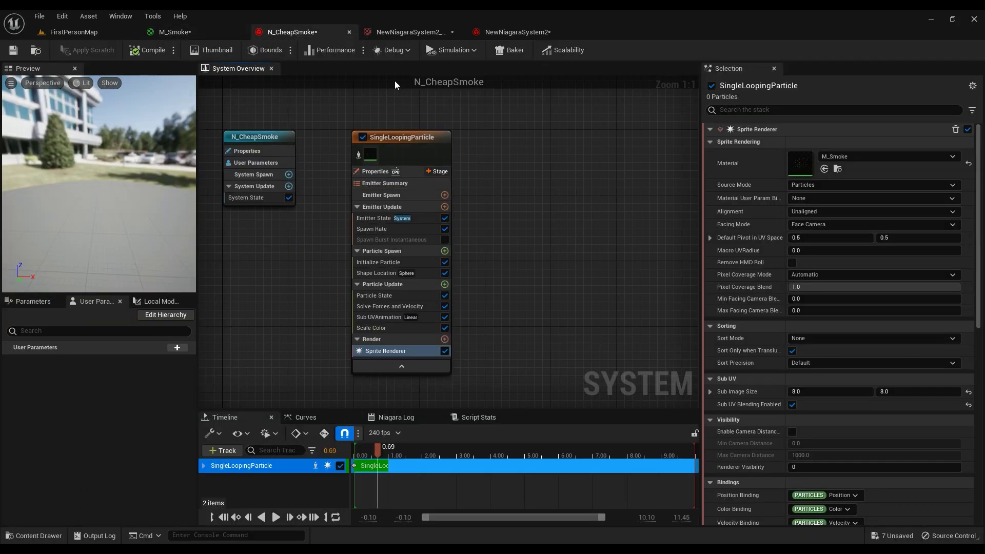
left_click(824, 168)
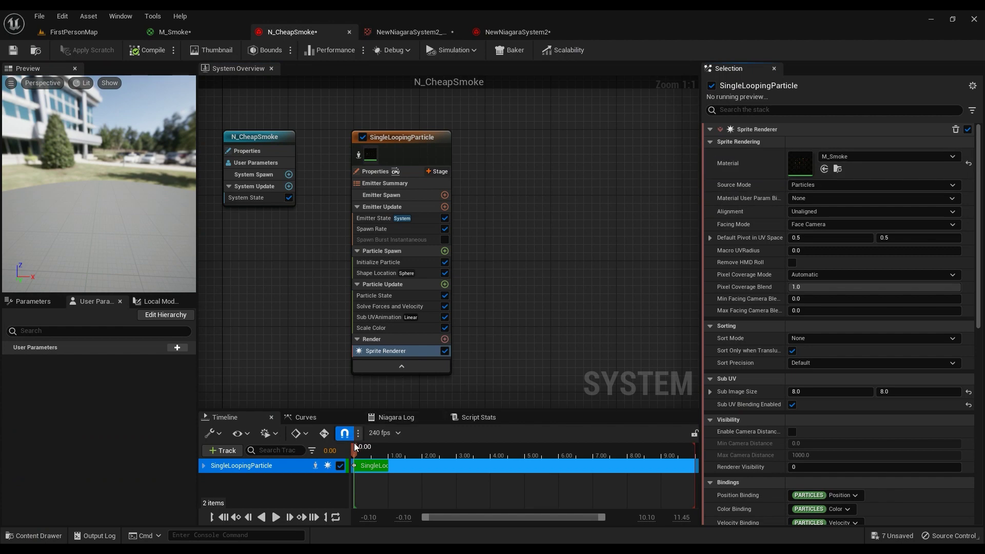
left_click_drag(355, 447, 377, 449)
left_click(413, 452)
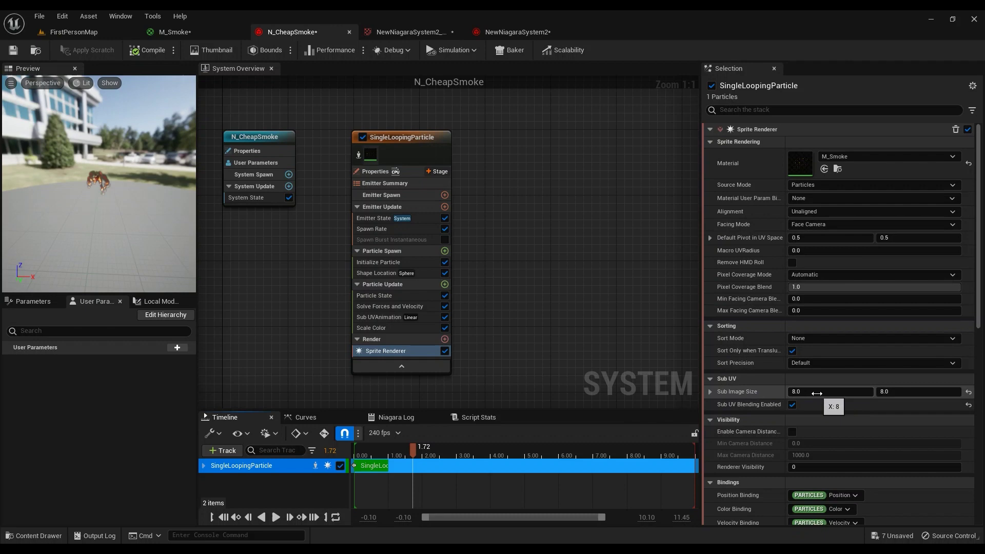
Compare the Baker's frames per dimension in NewNiagaraSystem2 with the frame grid of the baked atlas texture
left_click(534, 31)
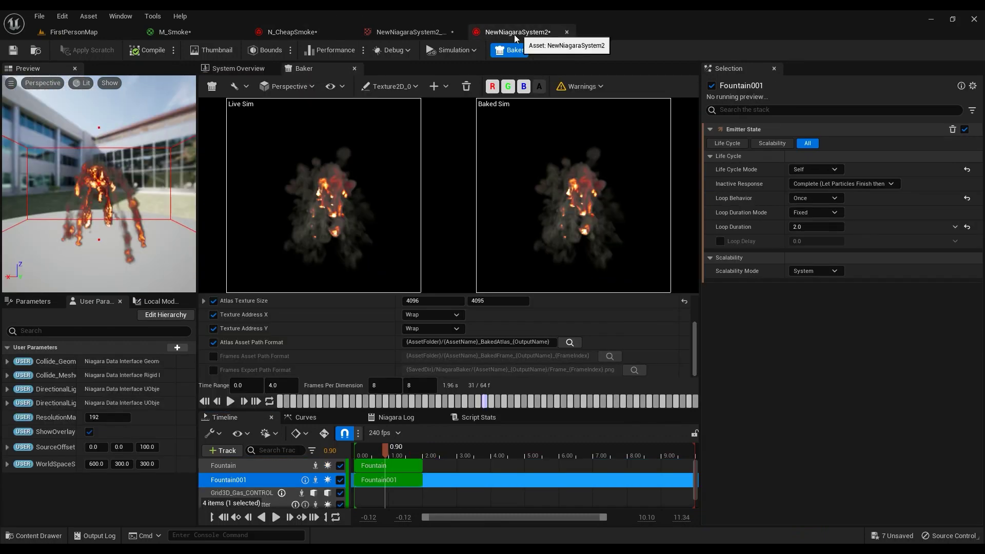
left_click(427, 31)
scroll(341, 311, "down", 3)
scroll(341, 312, "up", 1)
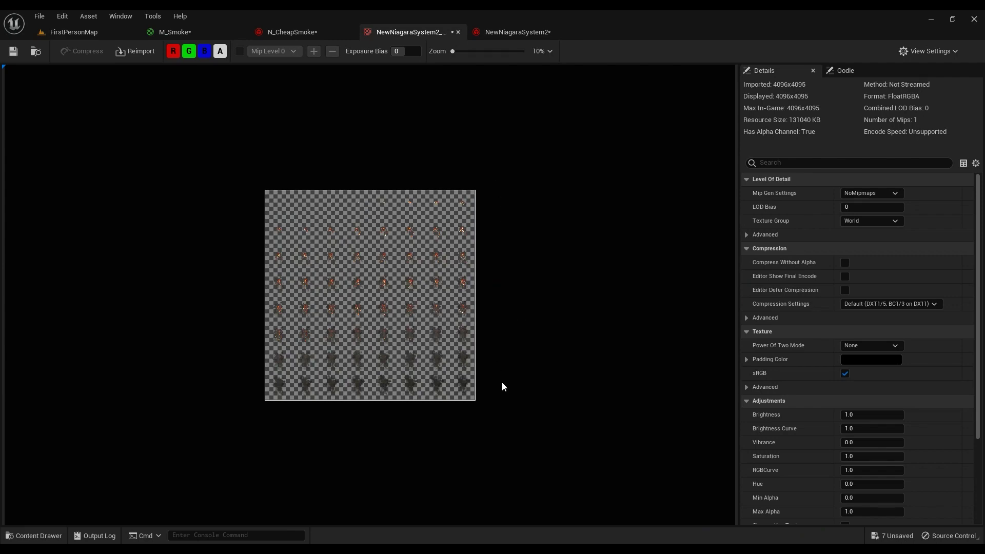
left_click(282, 33)
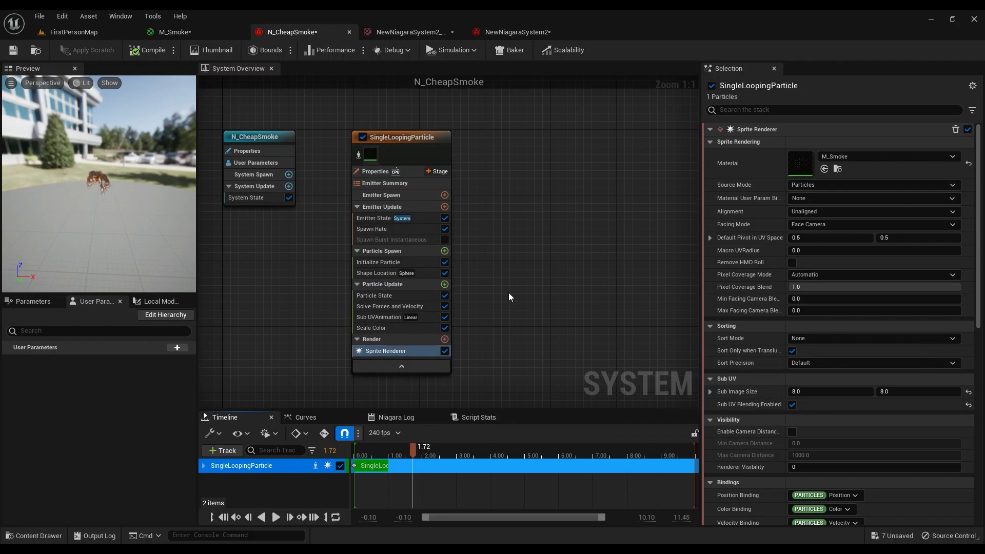
Examine the SingleLoopingParticle emitter's properties, Emitter Update group, Spawn Rate and Spawn Burst Instantaneous settings
right_click_drag(493, 264, 541, 266)
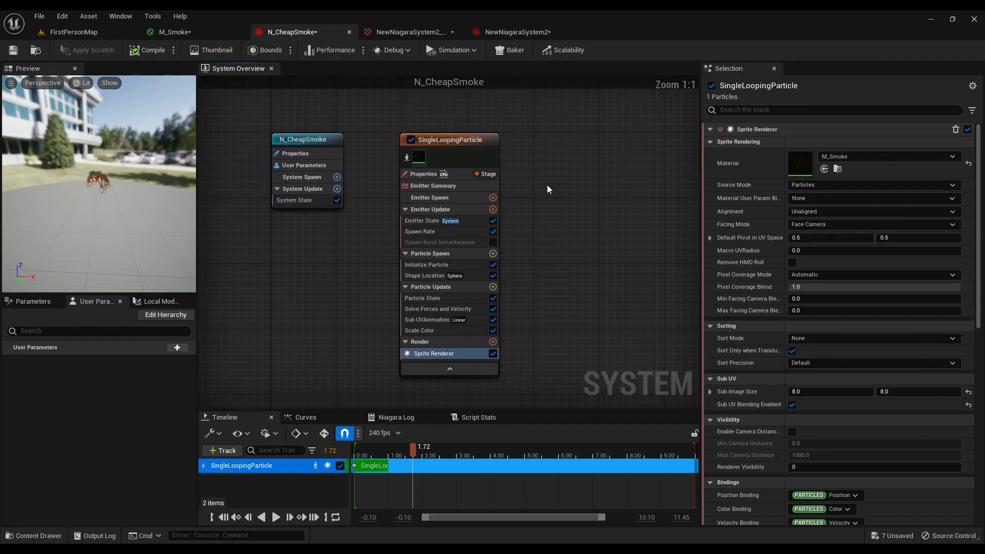
left_click(441, 190)
left_click(440, 174)
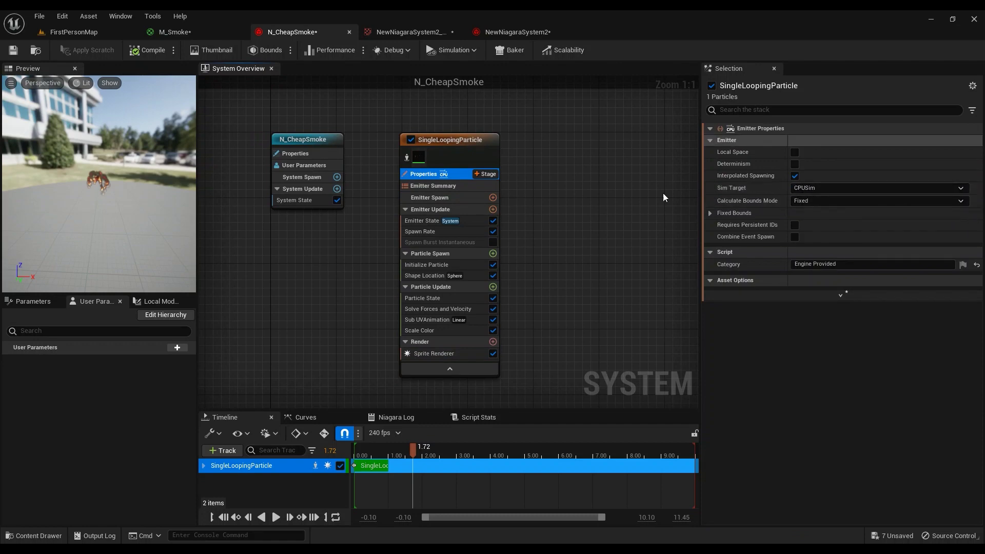
left_click(451, 187)
left_click(447, 209)
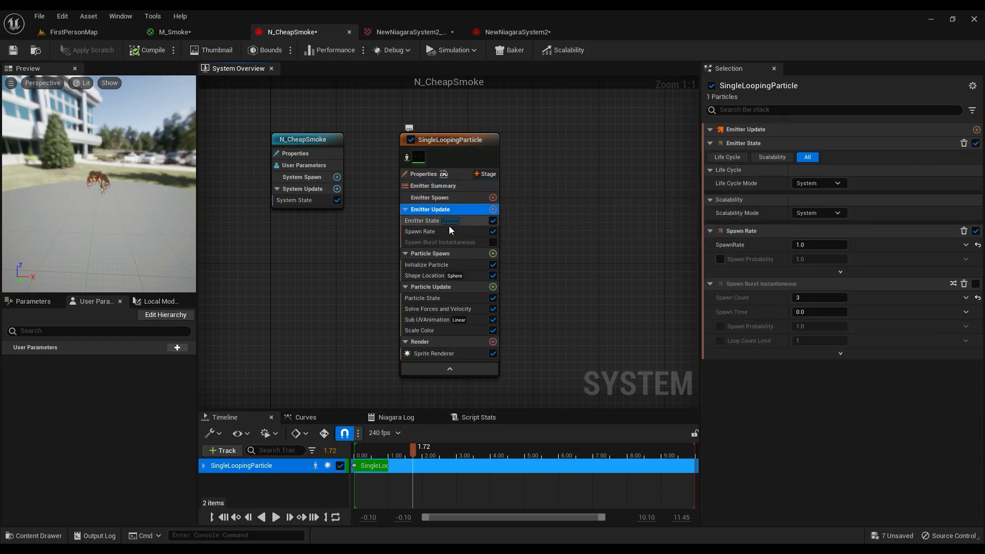
left_click(422, 231)
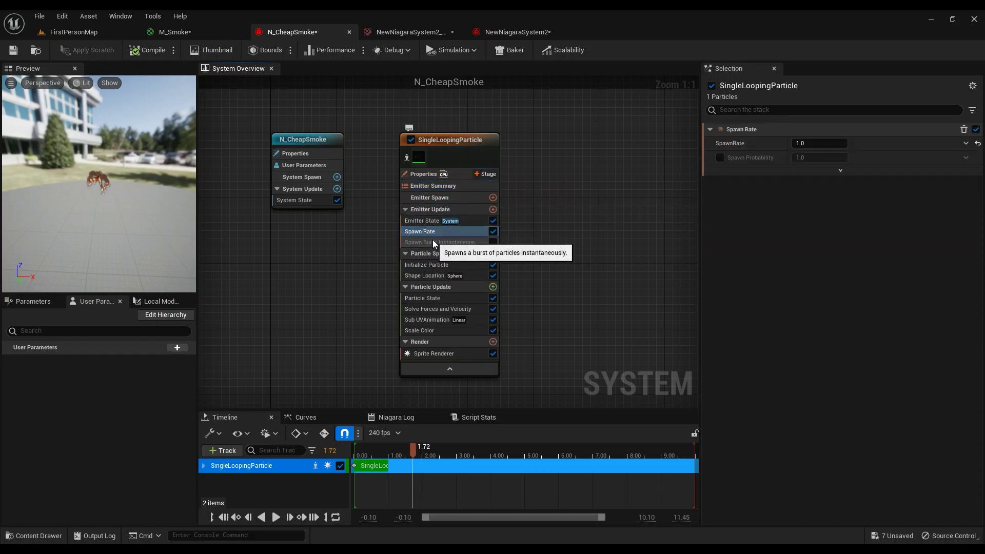
left_click(451, 243)
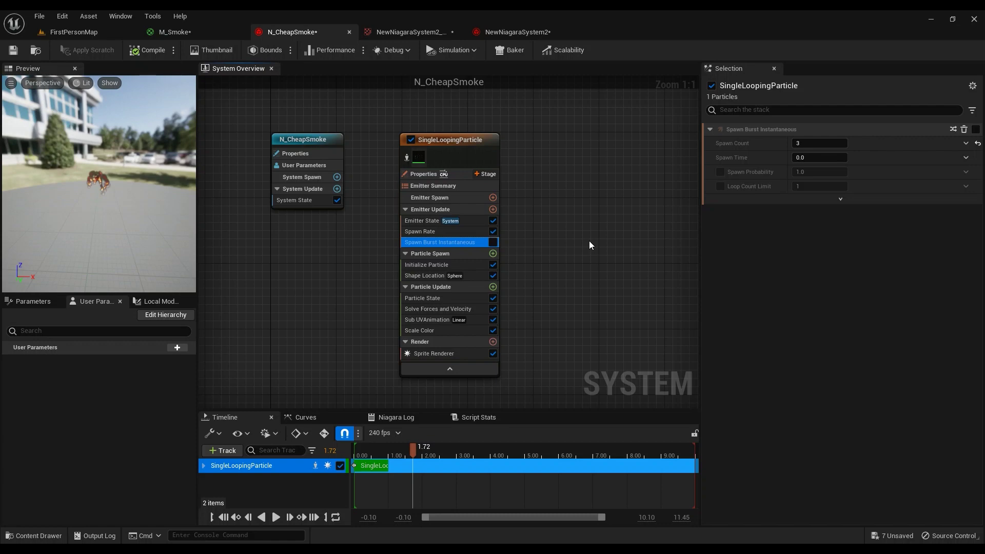
Try adding another spawn module to the emitter's Emitter Update group
left_click(493, 210)
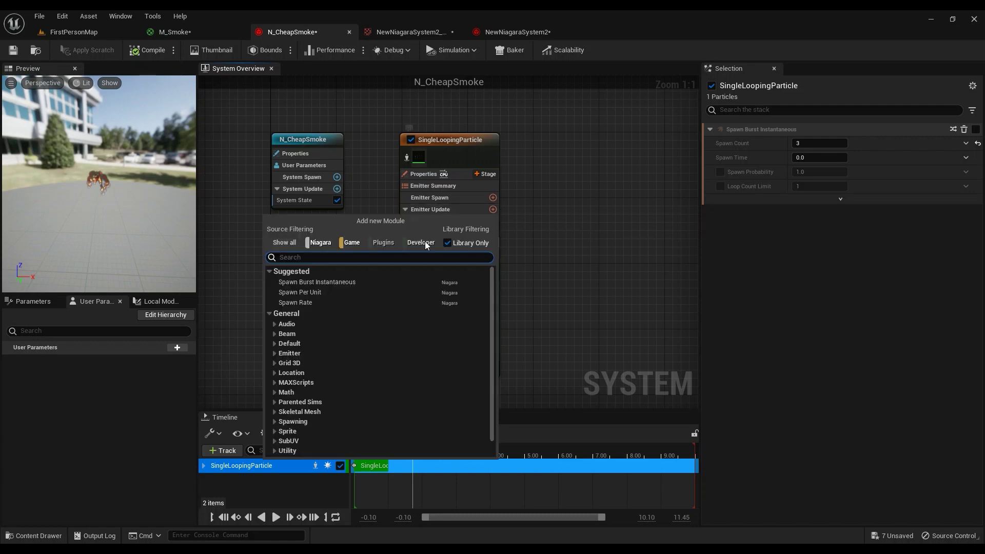
type("spawn")
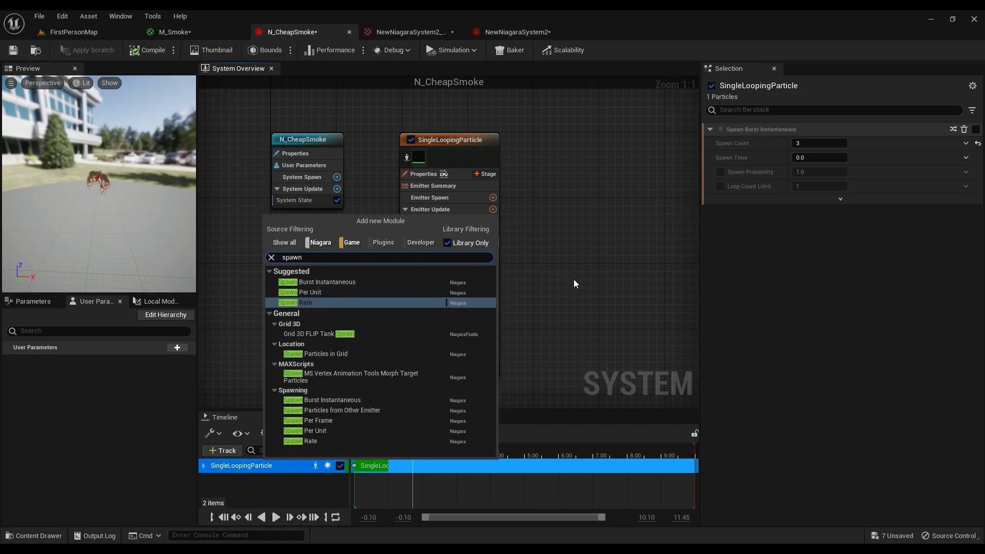
key("Return")
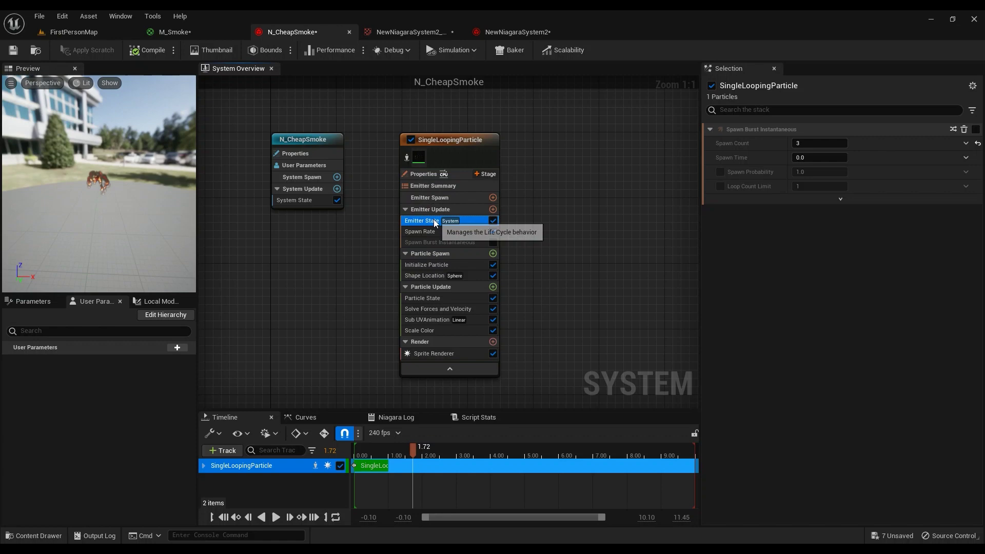
Examine the Emitter State, Spawn Rate and Initialize Particle settings of SingleLoopingParticle, keeping Sprite Size Mode on Random Uniform
left_click(435, 222)
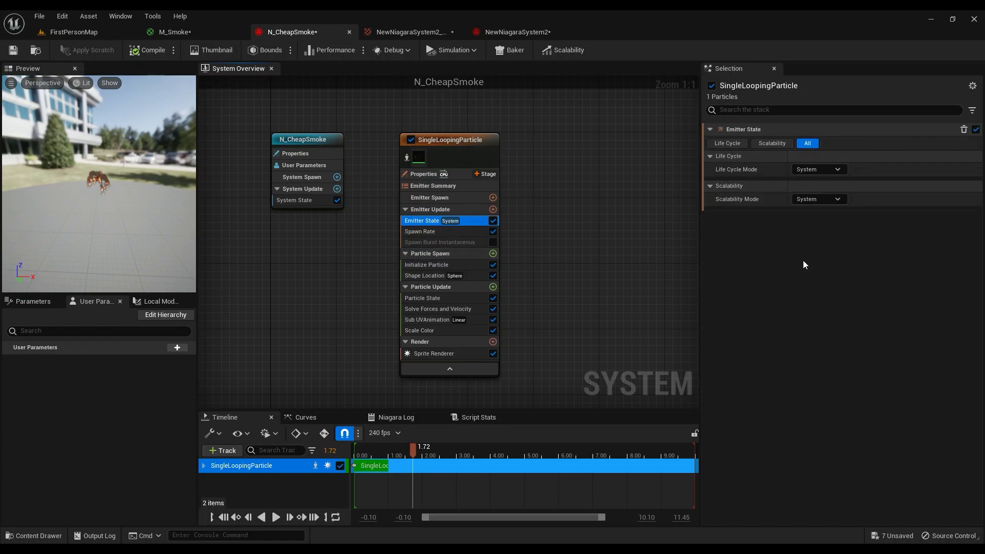
left_click(433, 231)
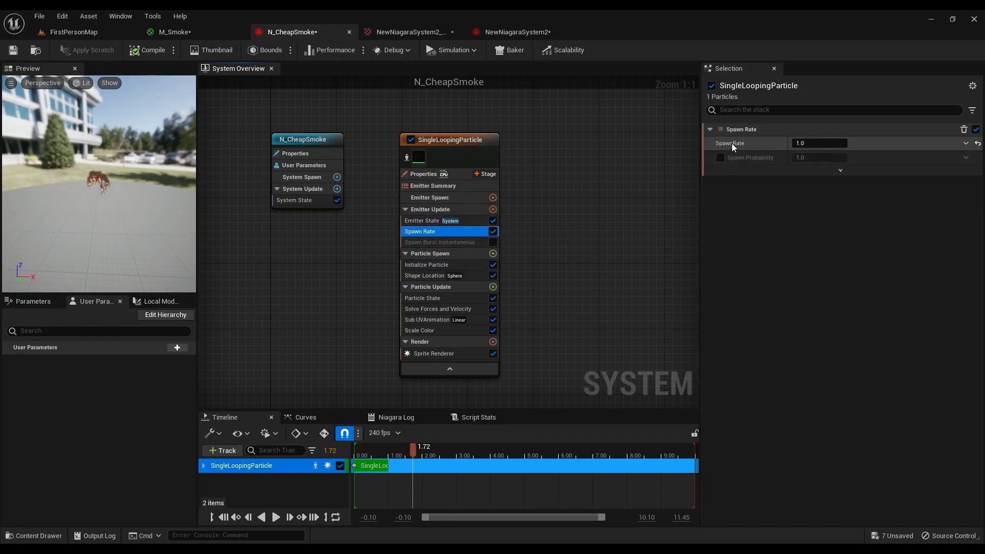
left_click(432, 265)
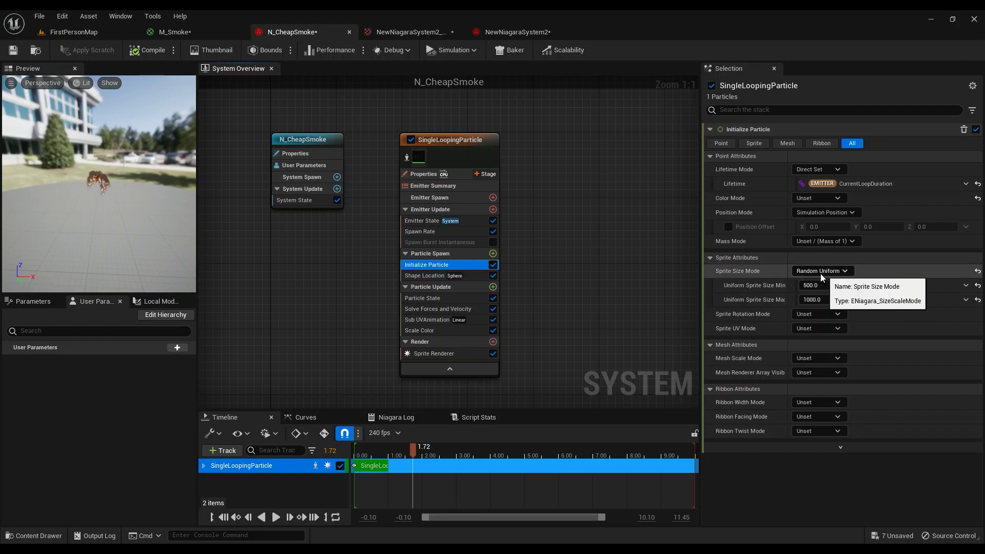
left_click(839, 272)
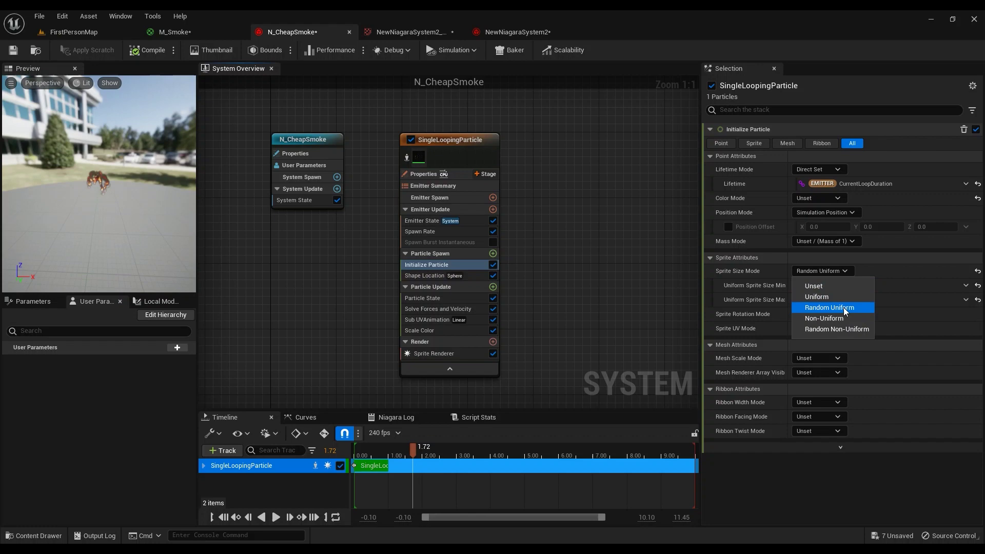
left_click(827, 308)
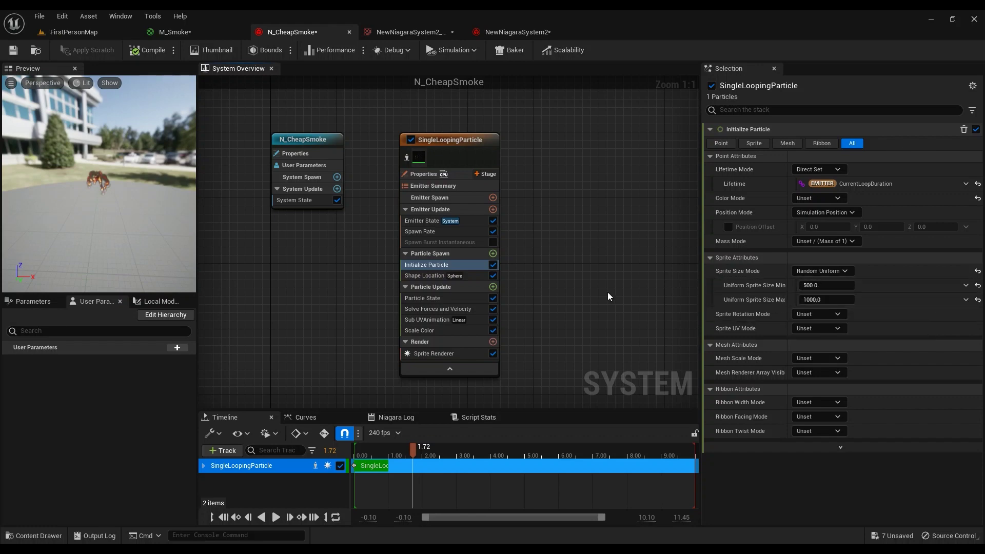
Search the Particle Update modules for "sub" and keep Sprite Renderer as the source of the existing Sub UVAnimation module
left_click(435, 321)
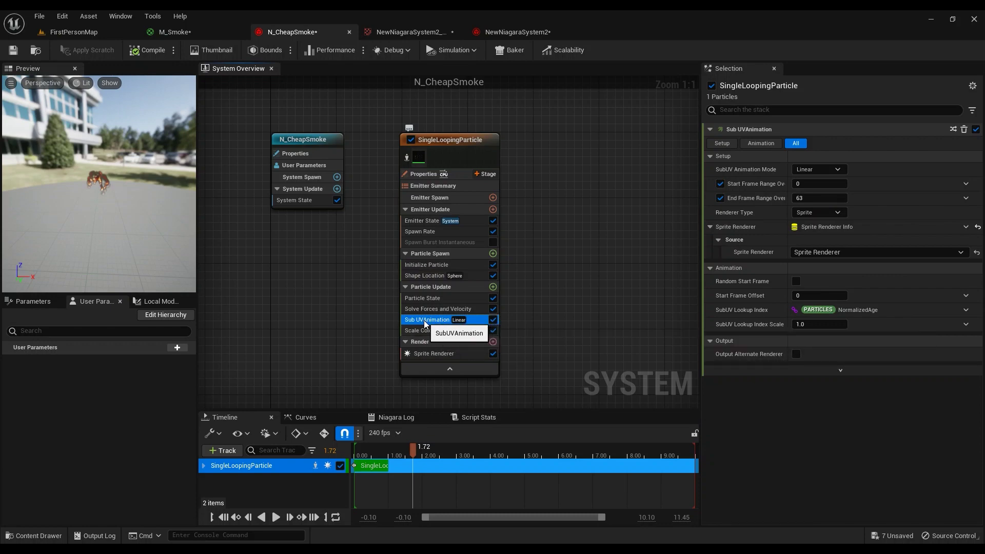
left_click(493, 287)
type("s")
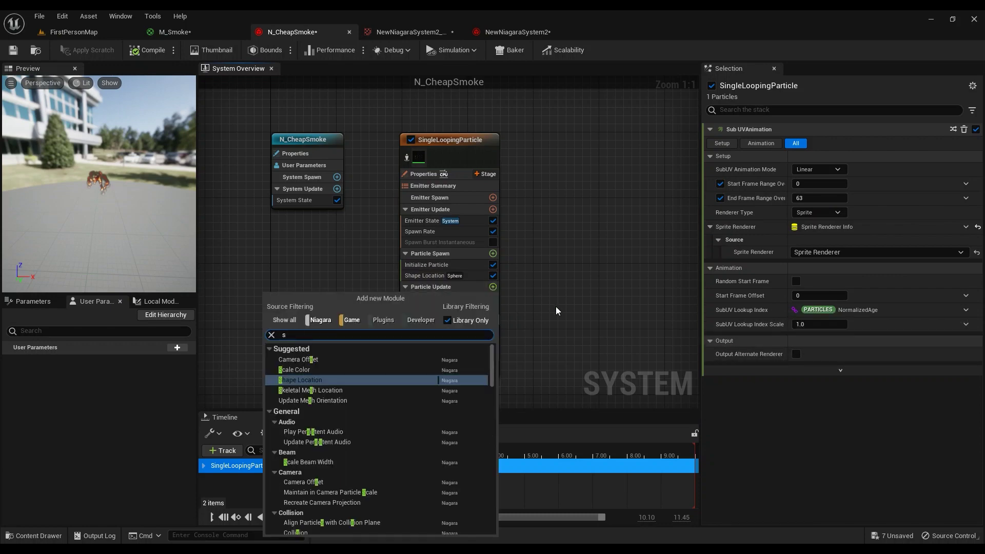
type("ub")
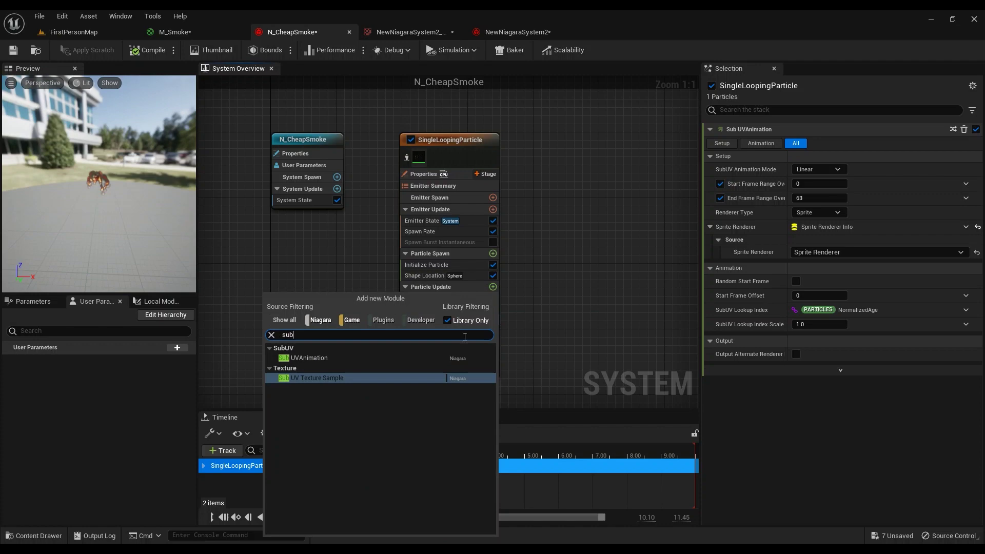
left_click(309, 358)
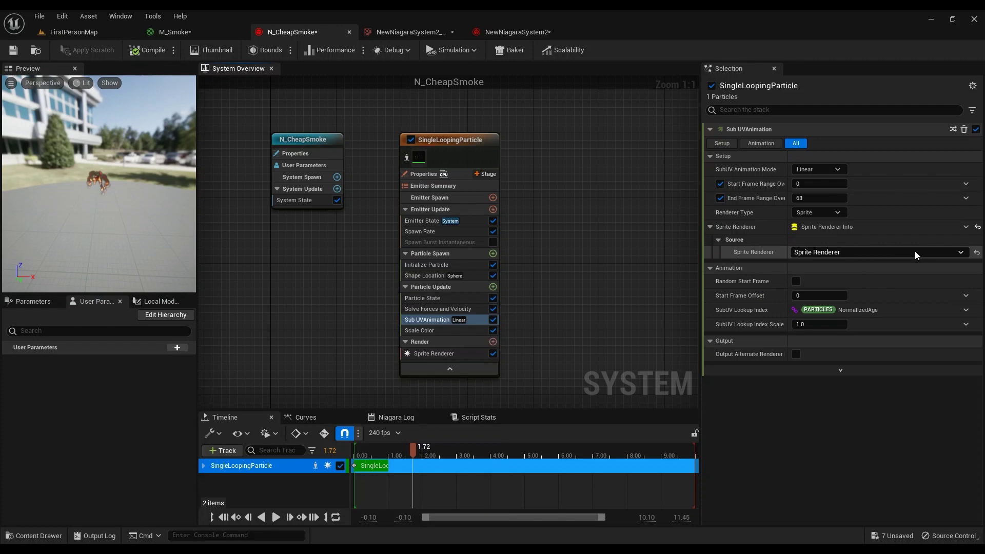
left_click(829, 253)
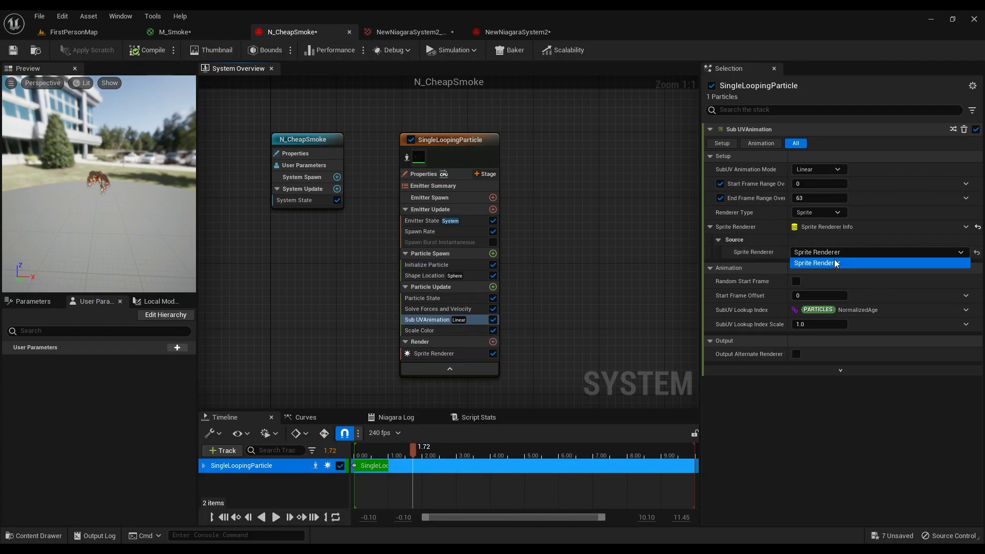
left_click(831, 264)
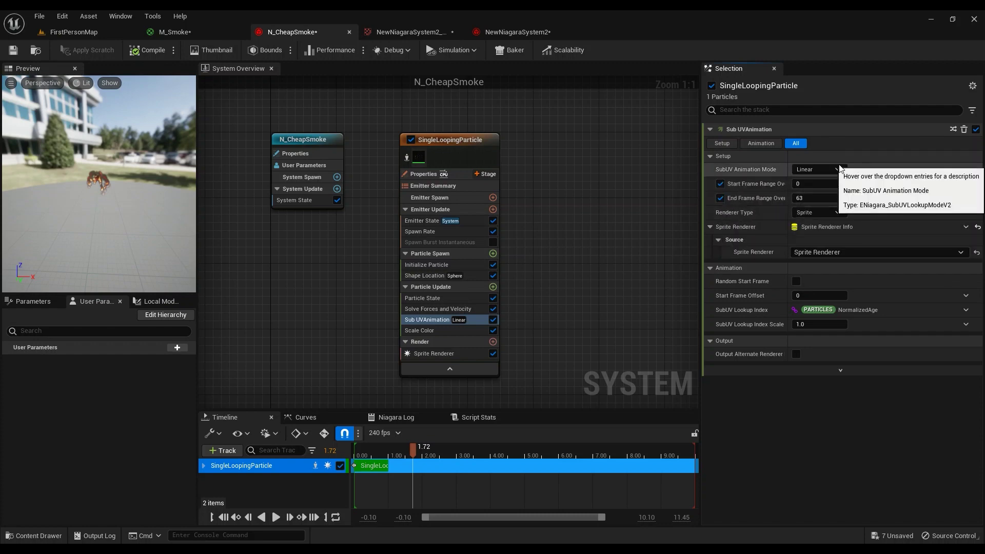
Try Infinite Loop as the SubUV Animation Mode, and return the mode to Linear
left_click(833, 174)
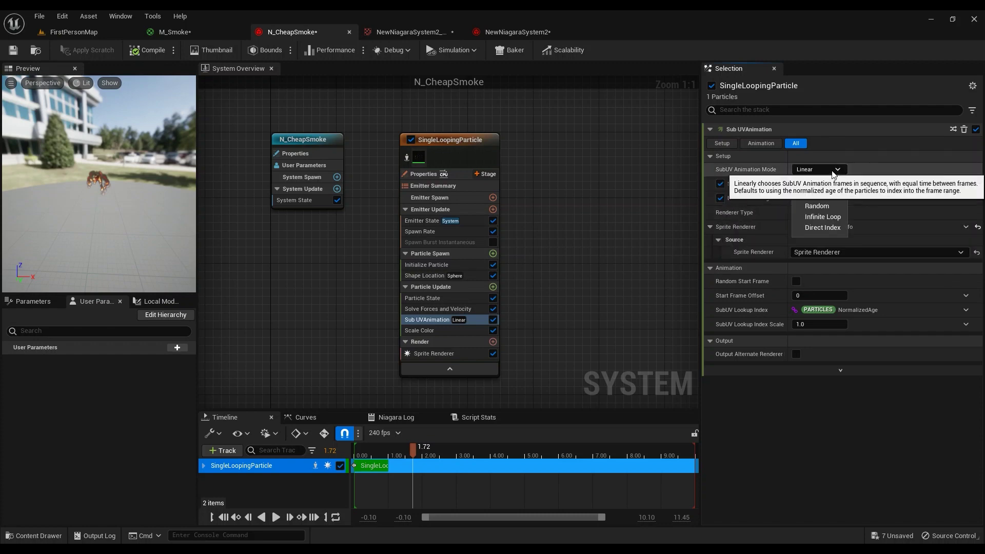
left_click(824, 217)
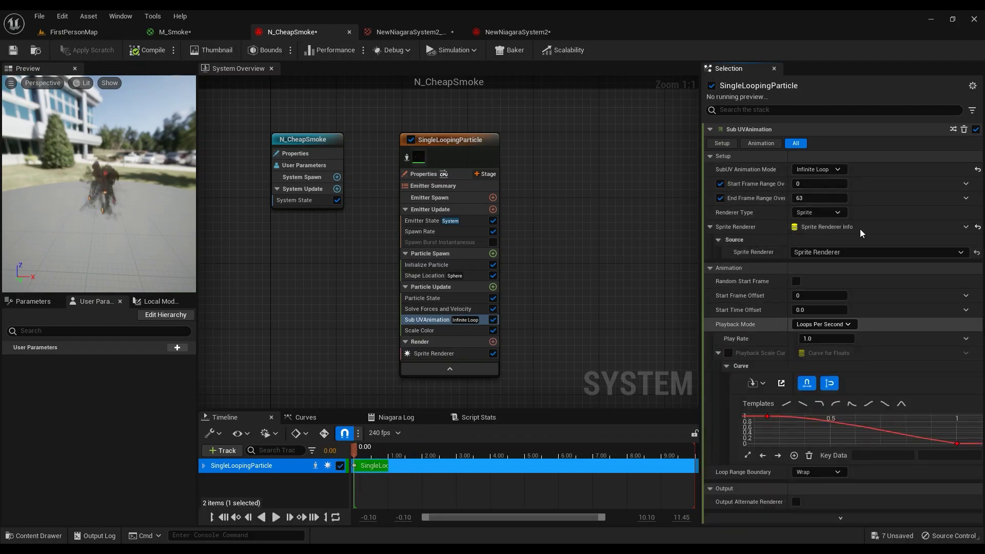
left_click(829, 170)
left_click(814, 184)
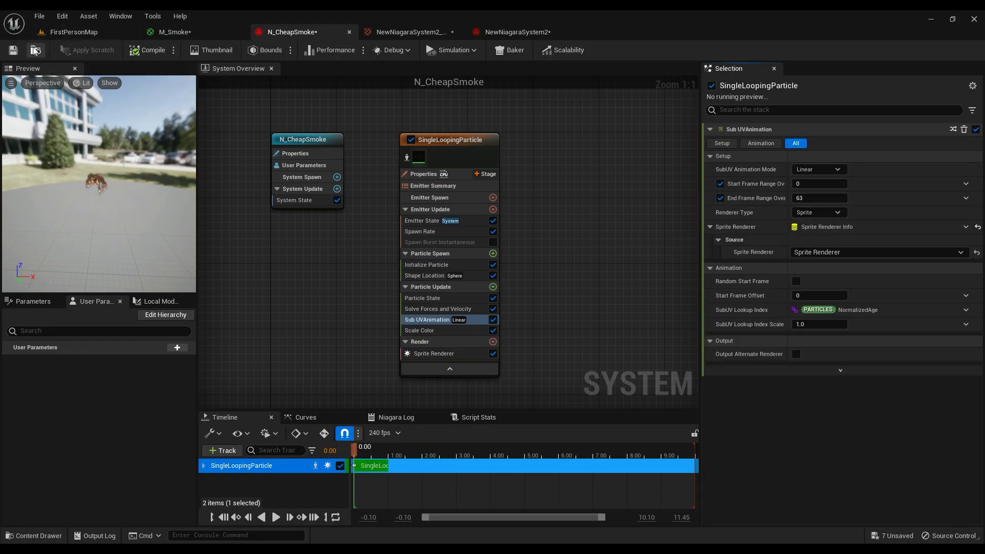
Save the N_CheapSmoke system and check how the effect plays in FirstPersonMap
left_click(13, 50)
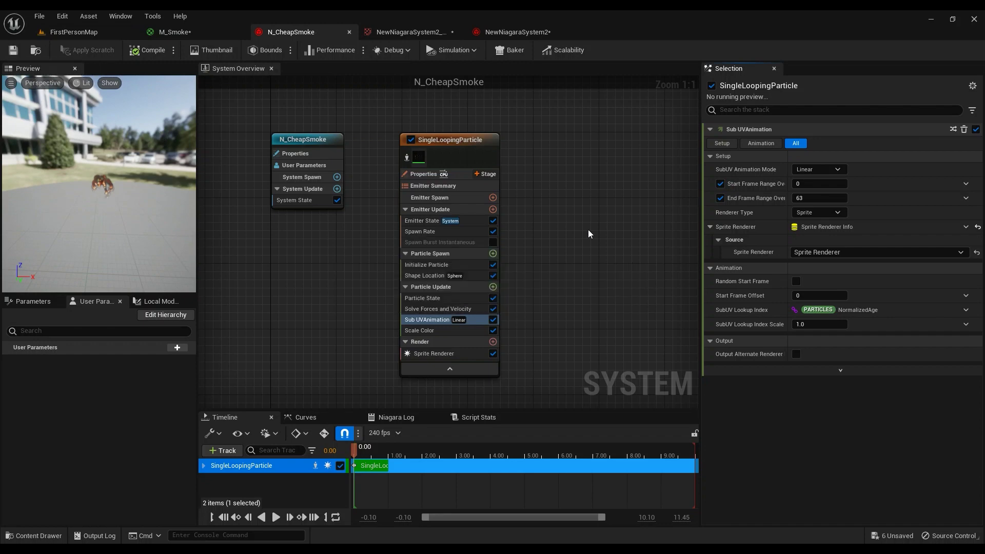
left_click(60, 35)
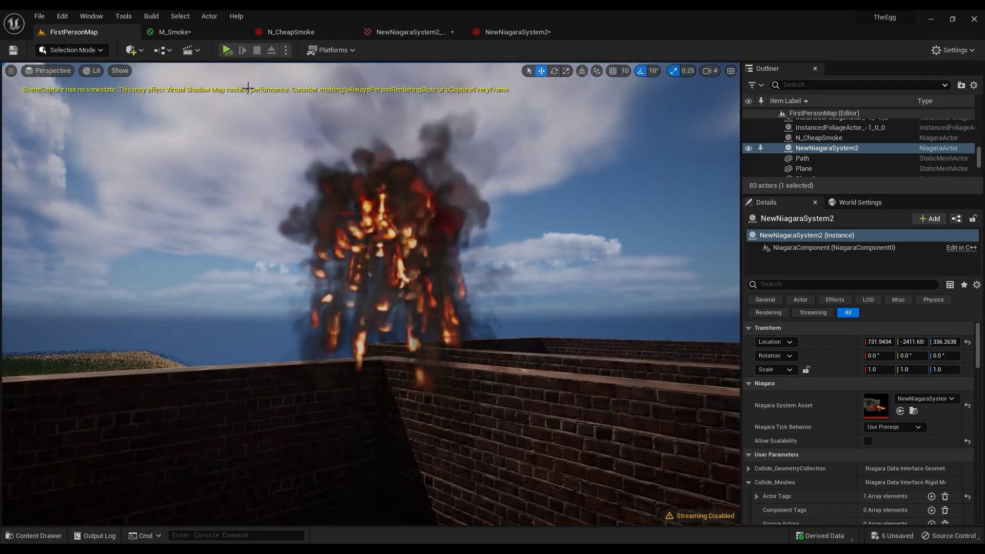
left_click(293, 33)
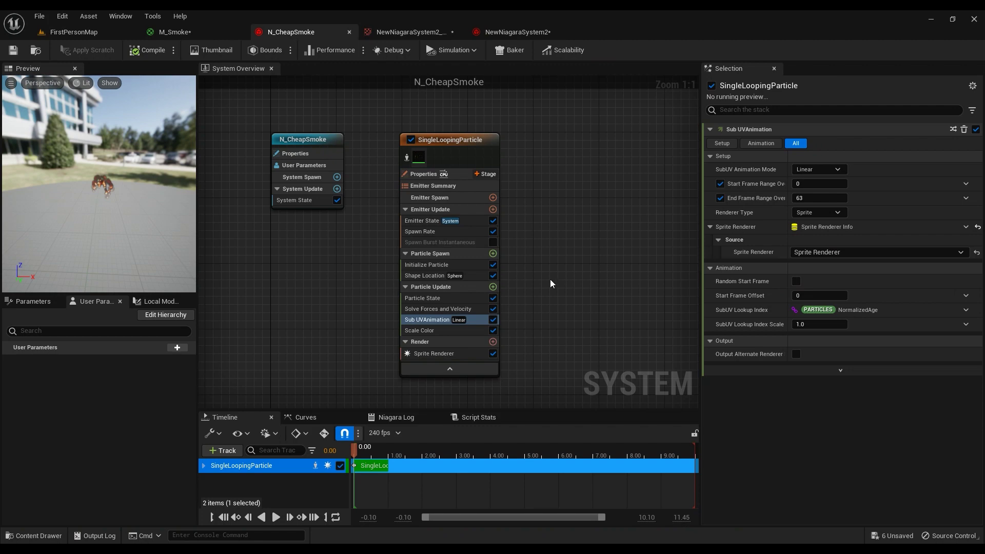
Try the smoke in FirstPersonMap with the Shape Location module disabled, and re-enable the module
left_click(420, 277)
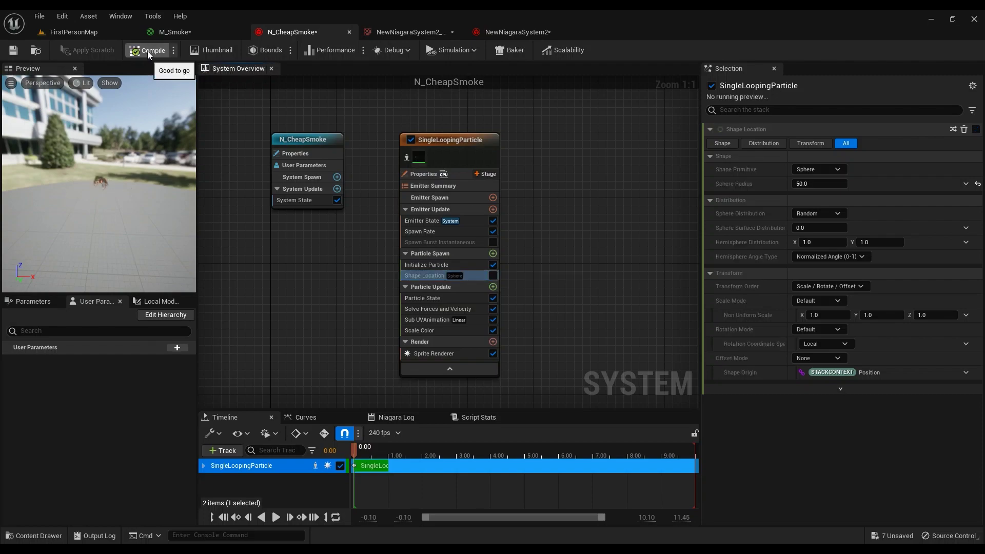
left_click(83, 32)
key("f")
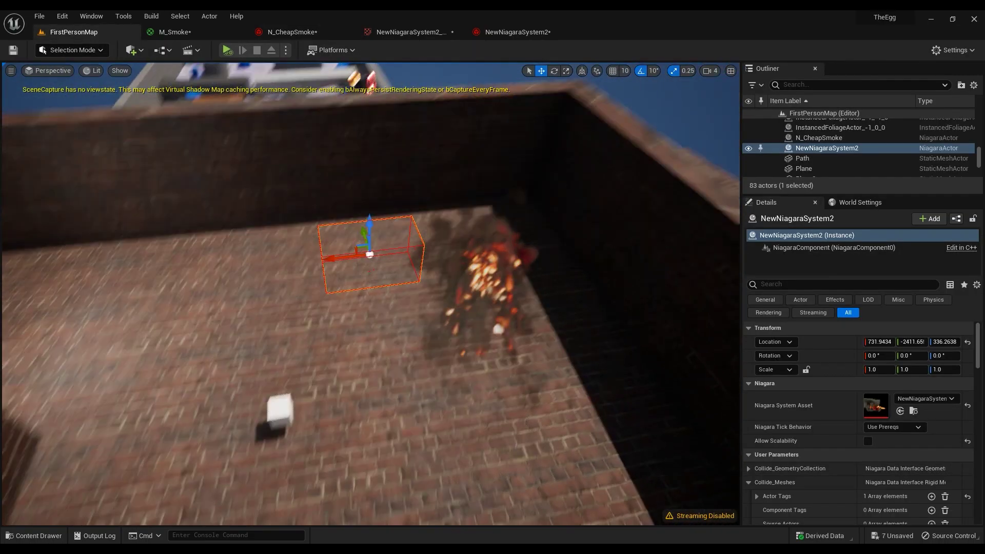
right_click_drag(369, 293, 318, 246)
key("g")
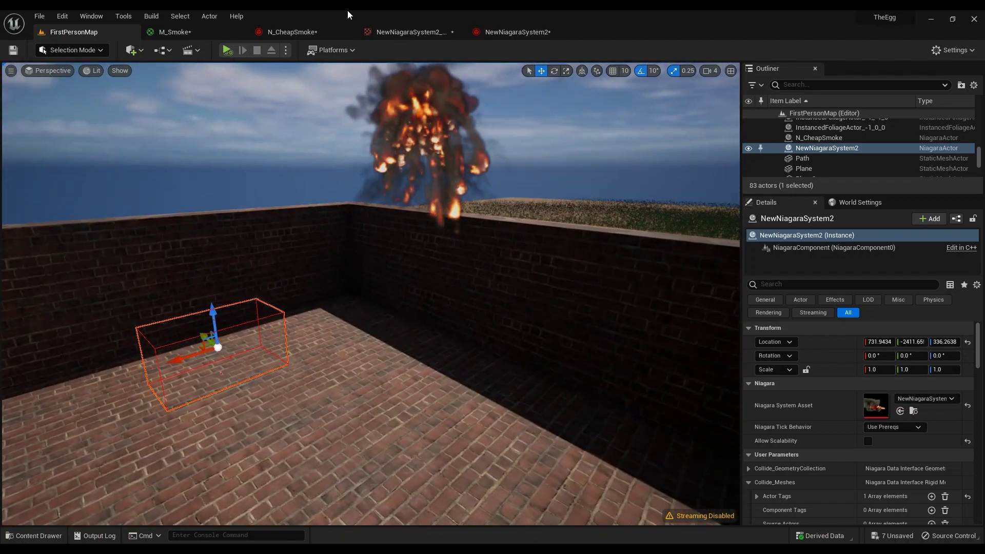
left_click(281, 32)
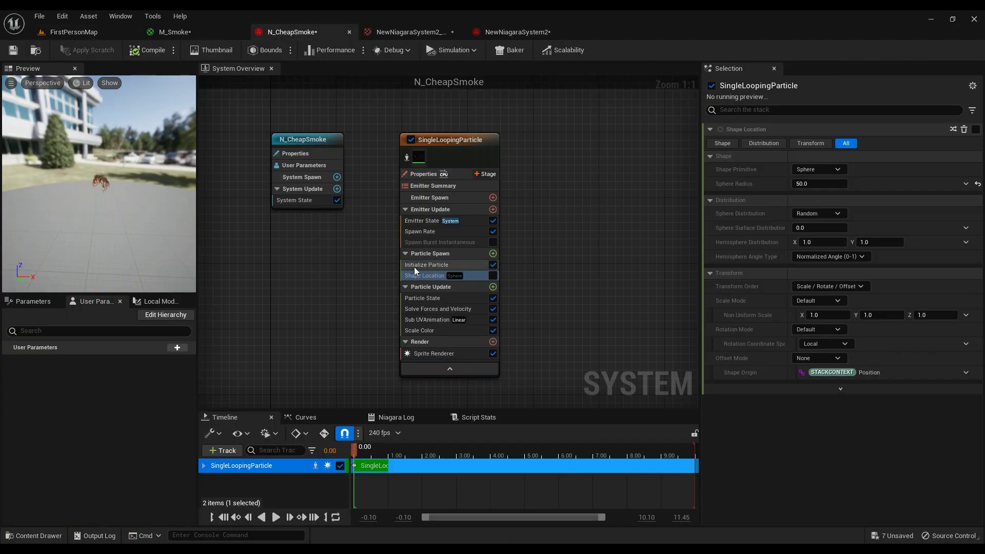
left_click(493, 276)
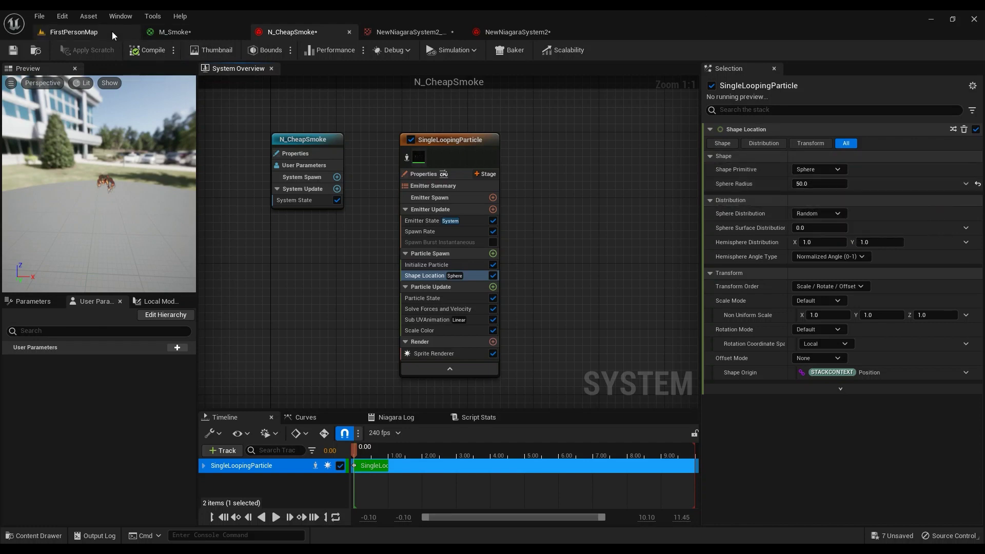
View the smoke effect in FirstPersonMap with the Shape Location module enabled
left_click(75, 32)
mouse_move(453, 249)
right_mouse_down()
mouse_move(544, 174)
mouse_move(508, 200)
mouse_move(528, 164)
mouse_move(549, 156)
mouse_move(483, 149)
mouse_move(400, 161)
mouse_move(402, 177)
mouse_move(498, 177)
mouse_move(483, 174)
mouse_move(452, 232)
right_mouse_up()
key("s")
key("s")
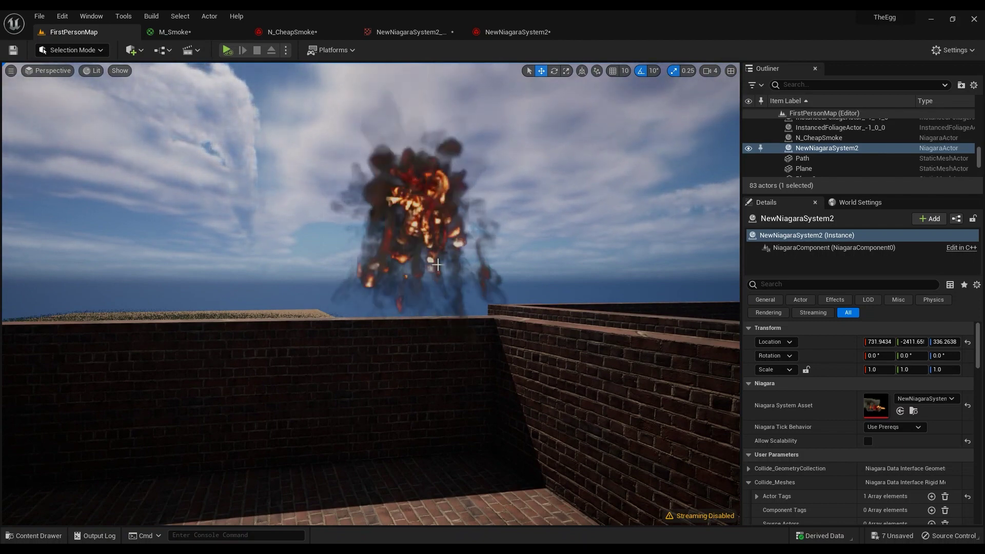
Focus on the NewNiagaraSystem2 actor in the level and try its Allow Scalability option, turning it back off
key("f")
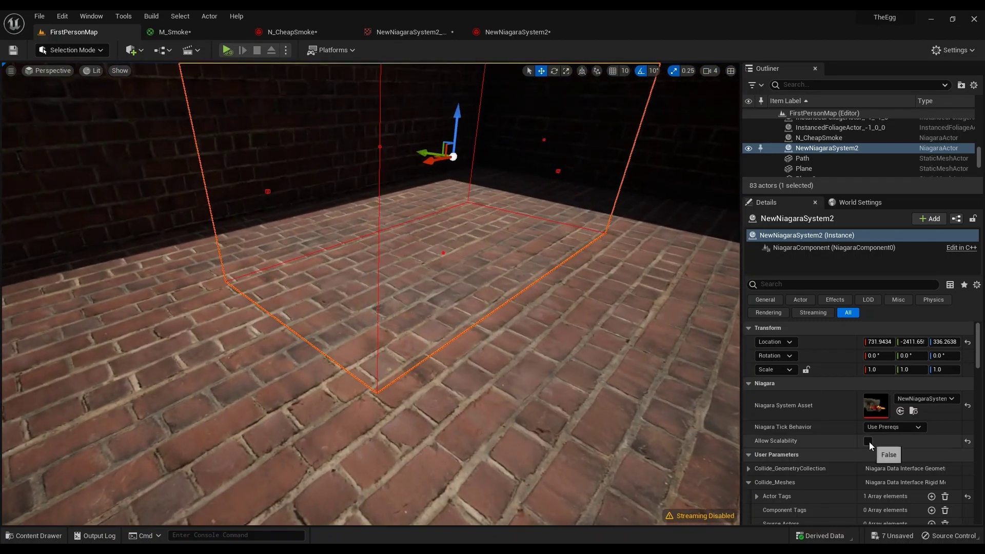
left_click(868, 441)
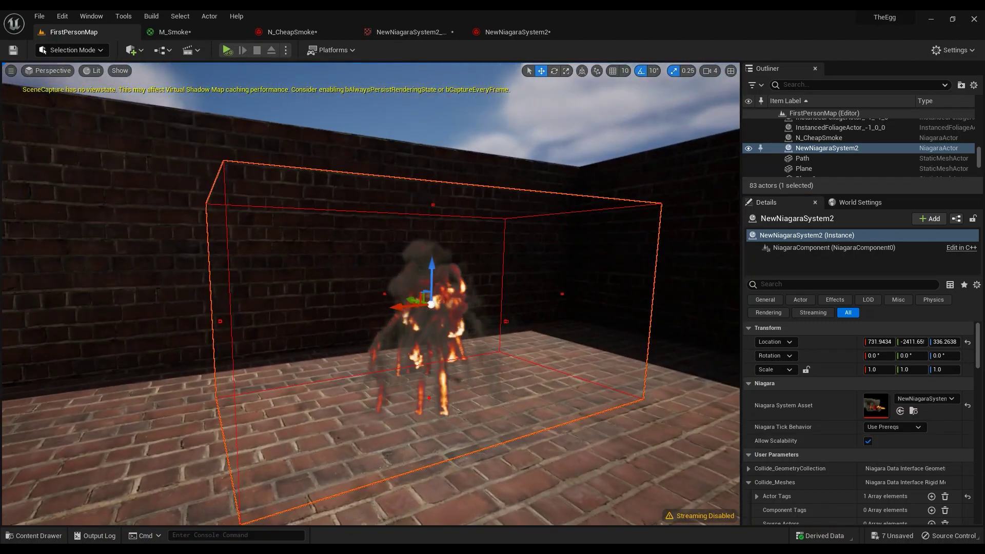
left_click(867, 441)
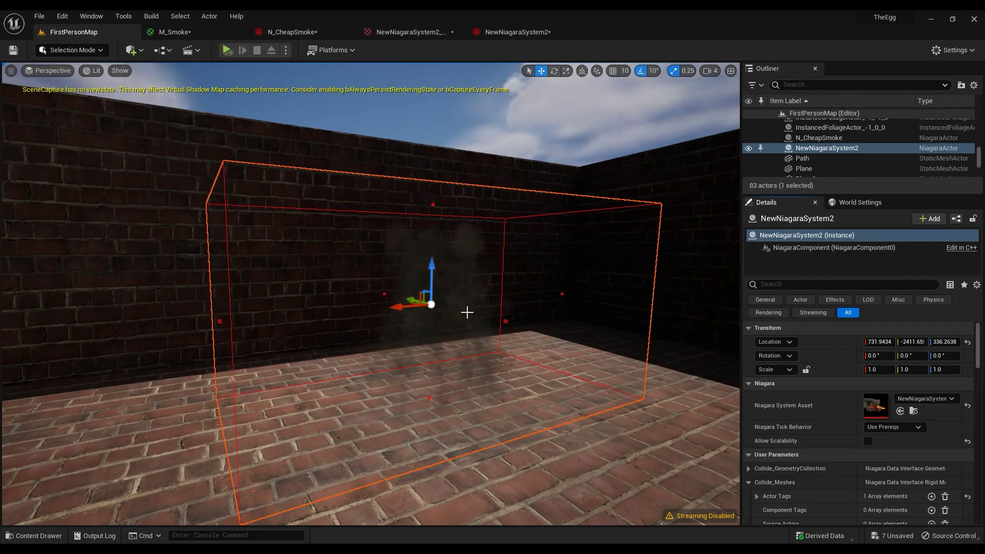
Examine the N_CheapSmoke actor in the level from several distances and viewing angles
mouse_move(343, 331)
right_mouse_down()
mouse_move(554, 331)
mouse_move(328, 313)
mouse_move(226, 267)
mouse_move(103, 259)
right_mouse_up()
key("e")
key("q")
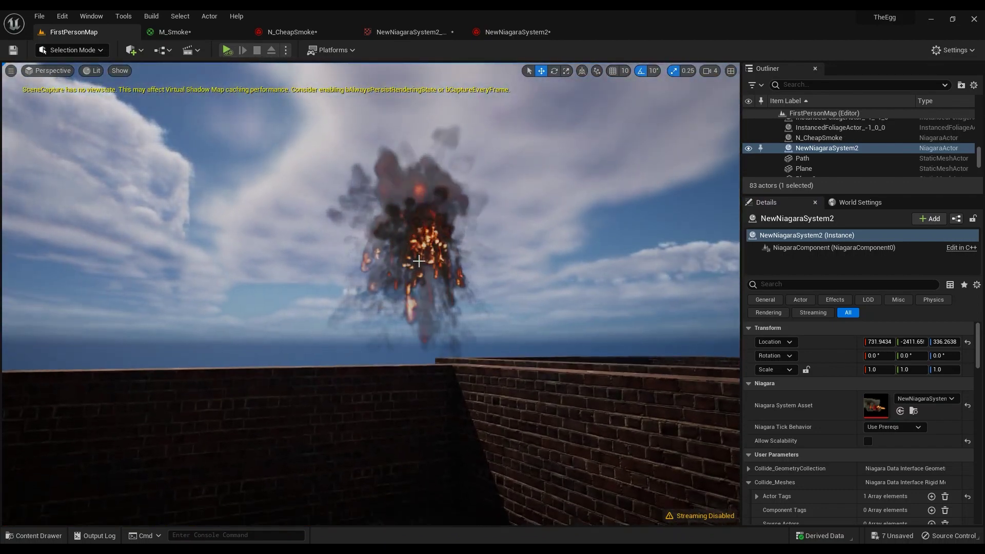
left_click(413, 221)
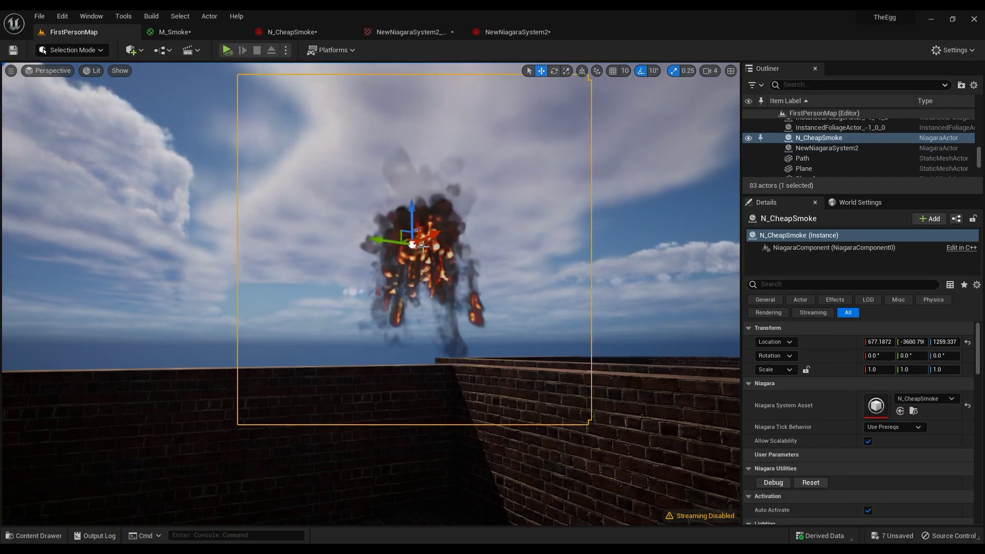
key("w")
right_click_drag(414, 219, 368, 227)
left_click(356, 279)
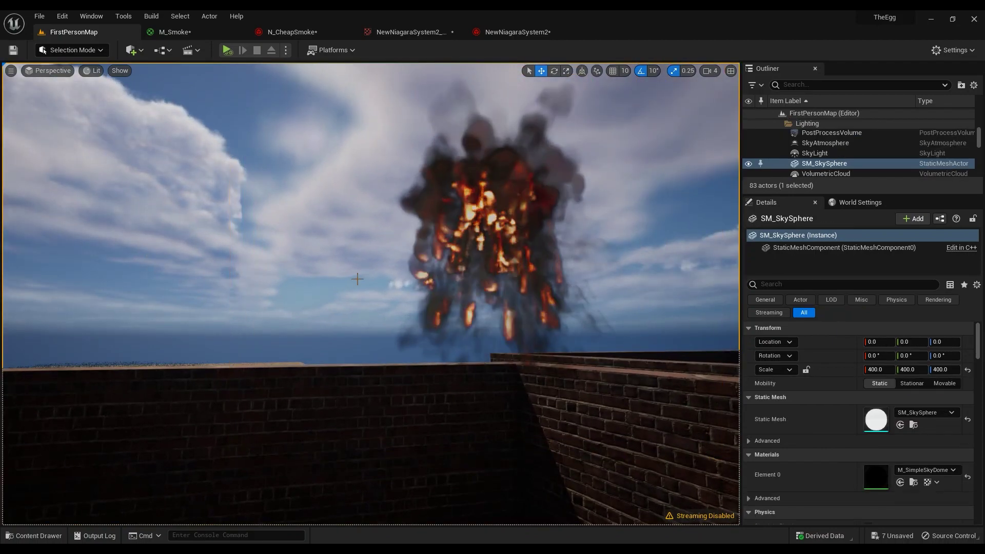
right_click_drag(356, 279, 387, 243)
key("w")
key("s")
key("w")
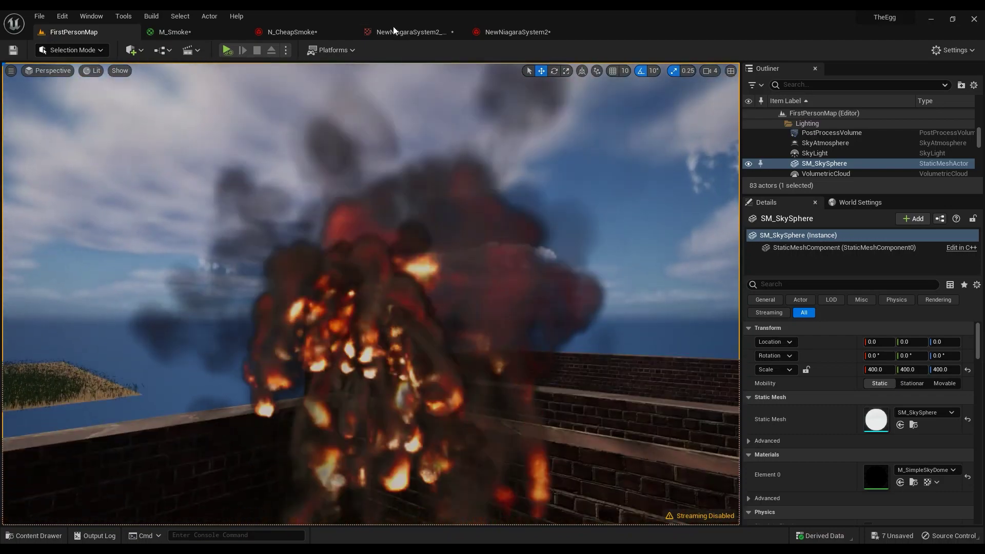
Check the baked atlas texture, set the Baker's Atlas Texture Size in NewNiagaraSystem2 to 2048 × 2048, and bake it
left_click(395, 31)
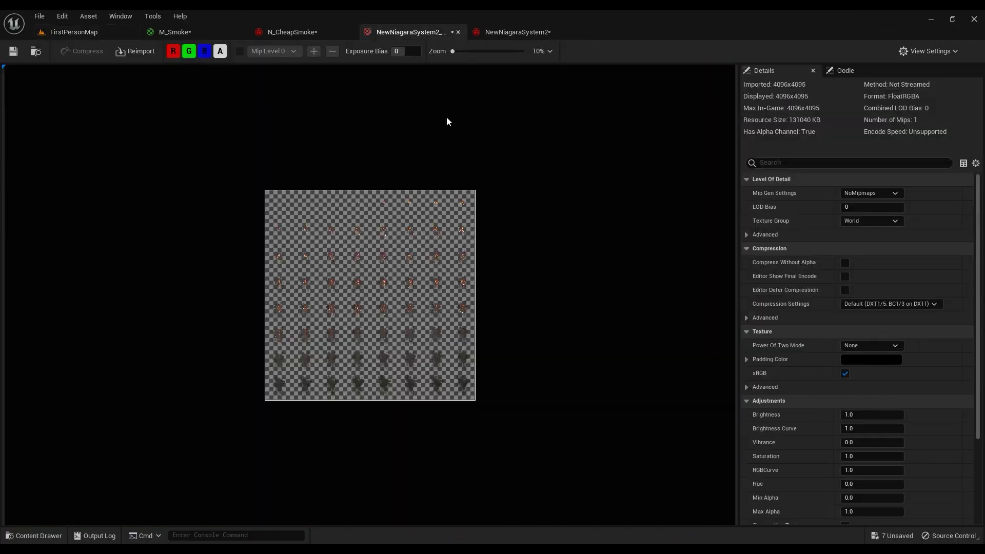
left_click(503, 36)
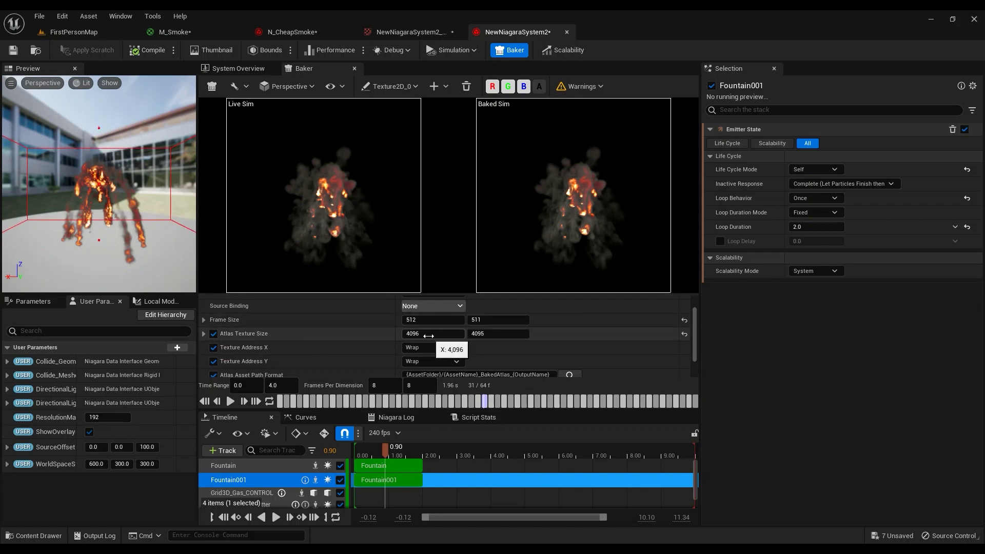
type("2048")
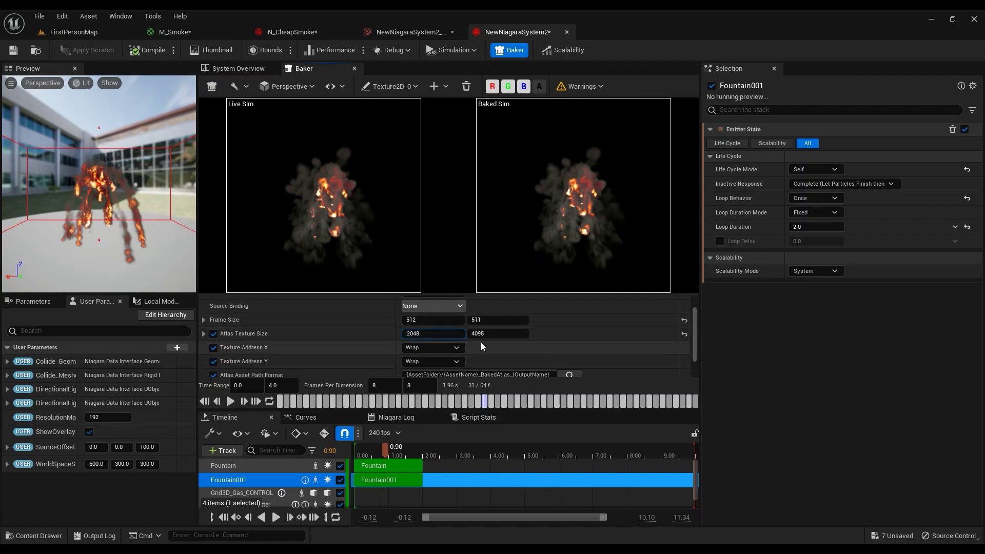
left_click(488, 333)
key("Return")
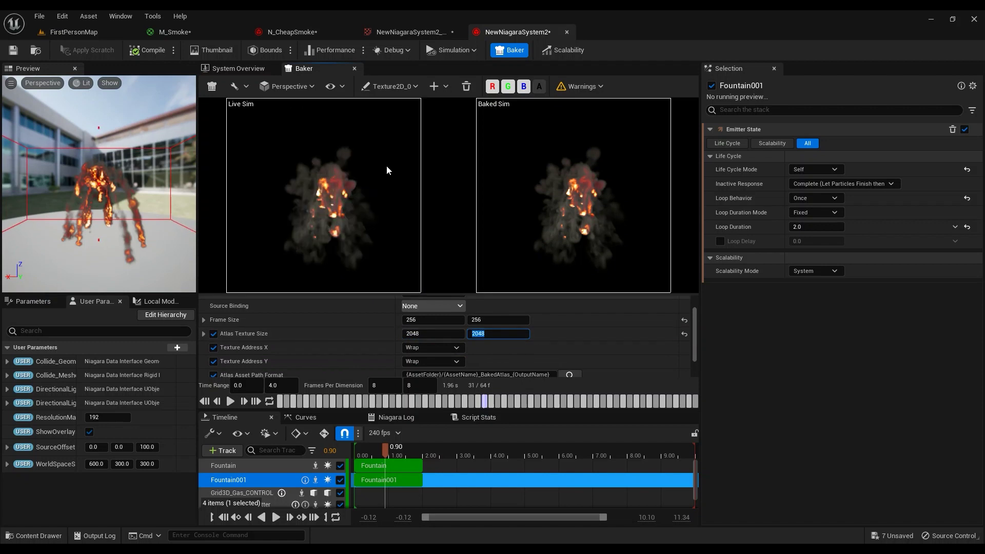
left_click(213, 87)
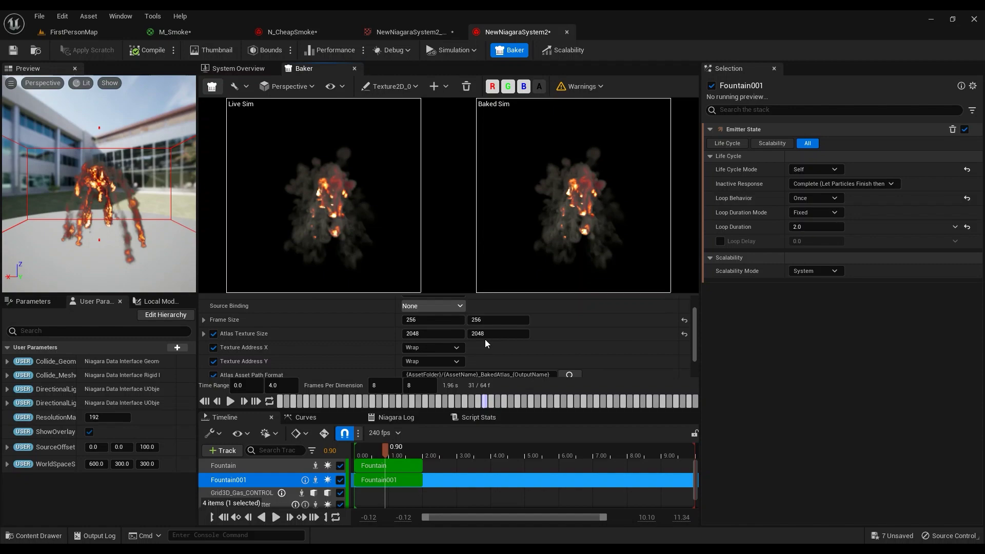
Inspect the cheap smoke effect above the brick walls in FirstPersonMap from different angles
left_click(61, 30)
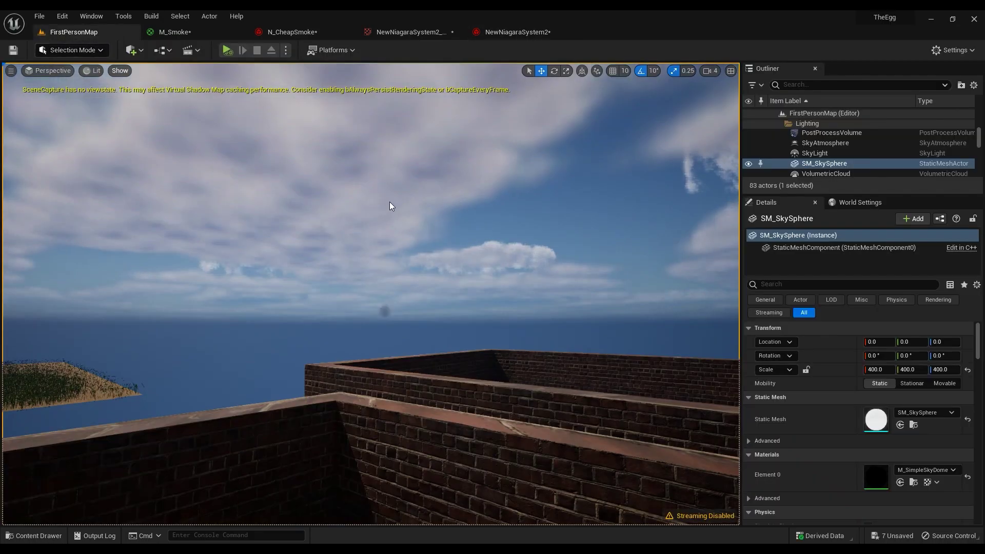
right_click_drag(416, 229, 386, 215)
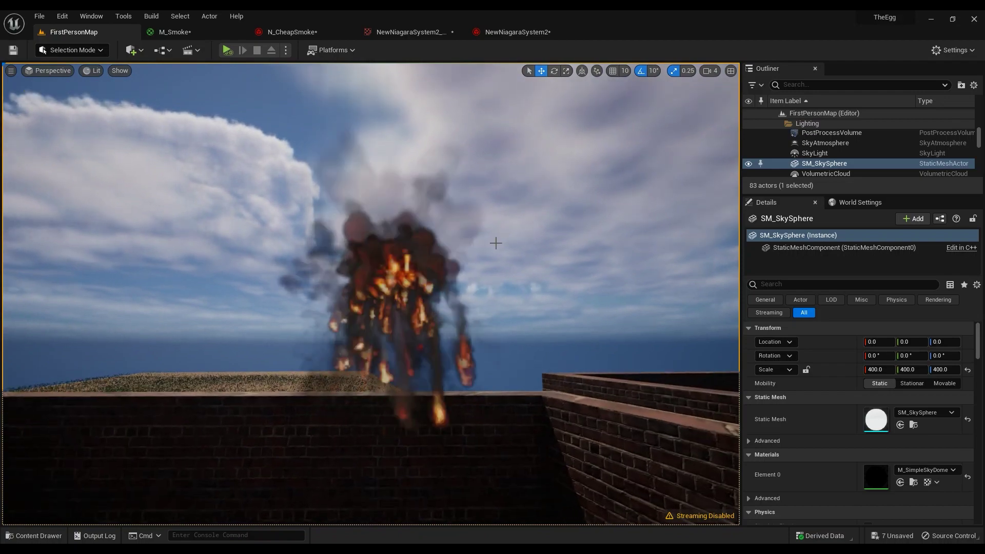
key("f")
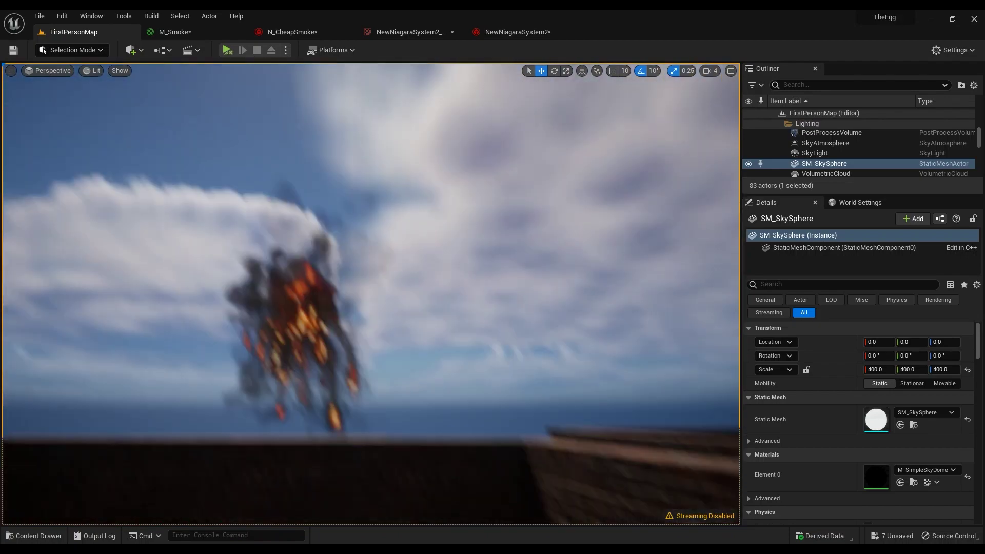
right_click_drag(477, 306, 465, 306)
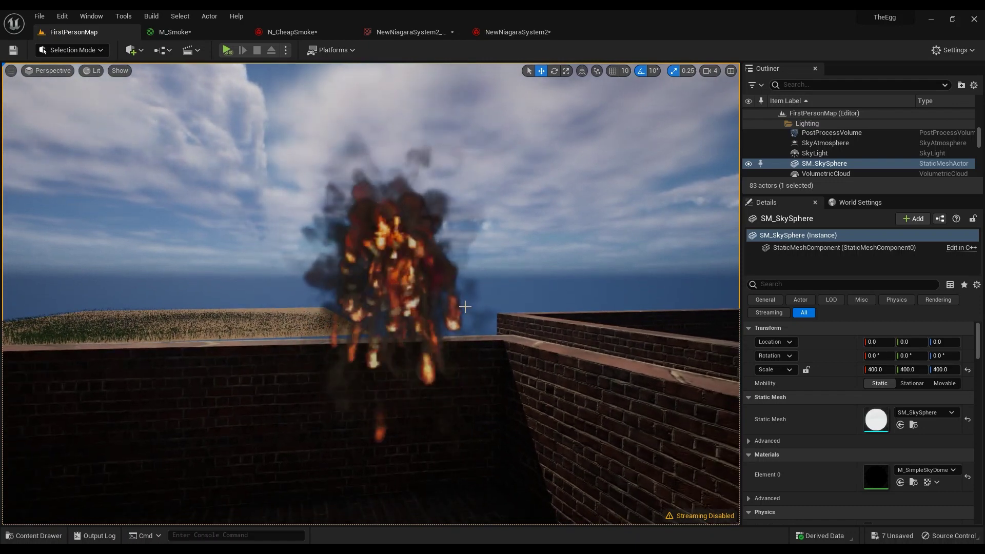